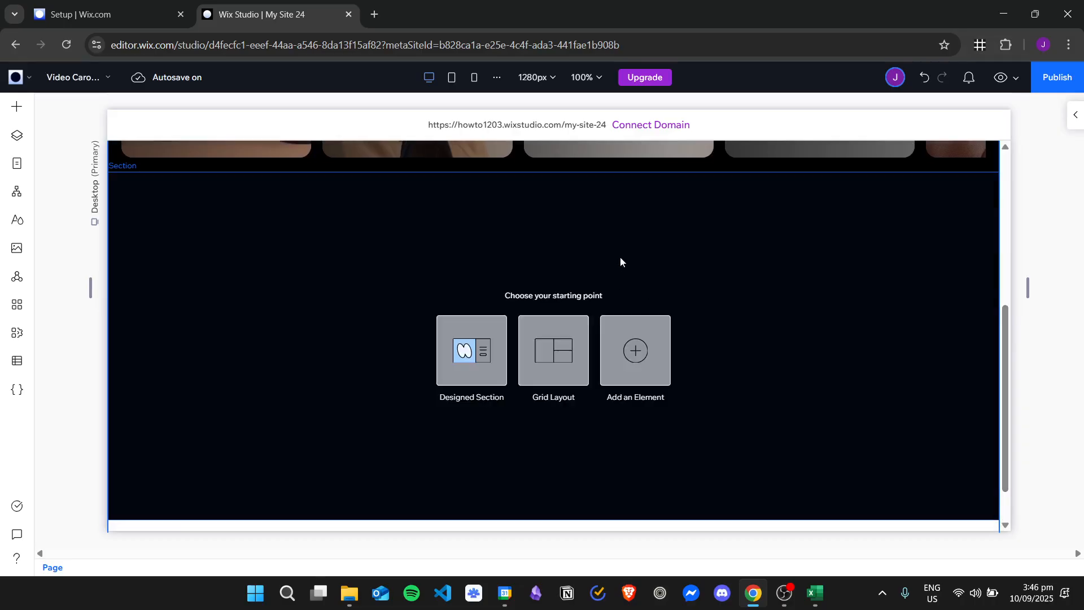
- Add the animated "Generate Site" button to the empty section
click(655, 353)
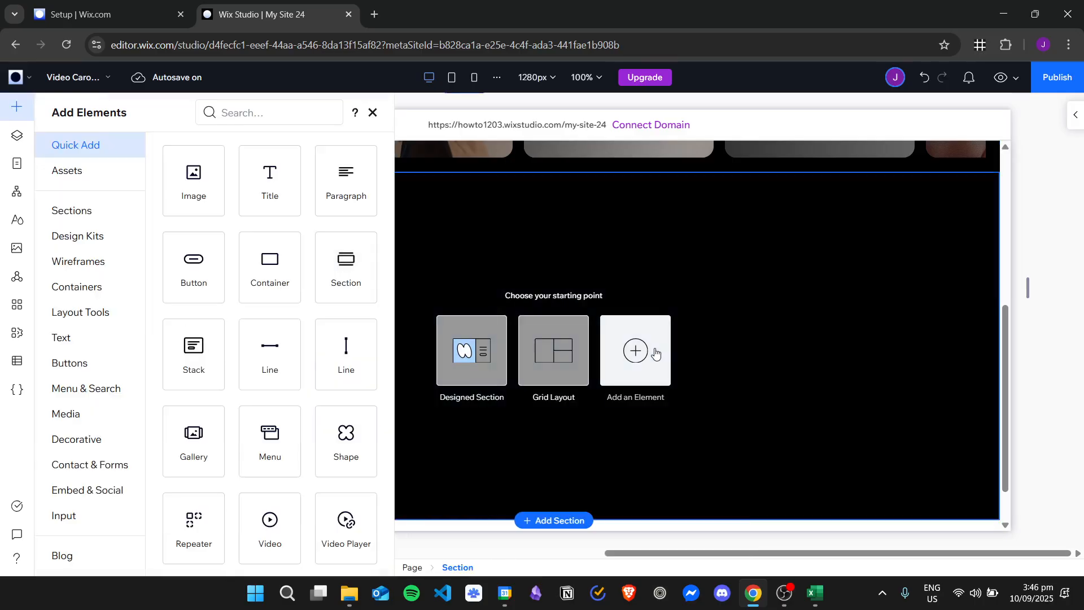
click(93, 370)
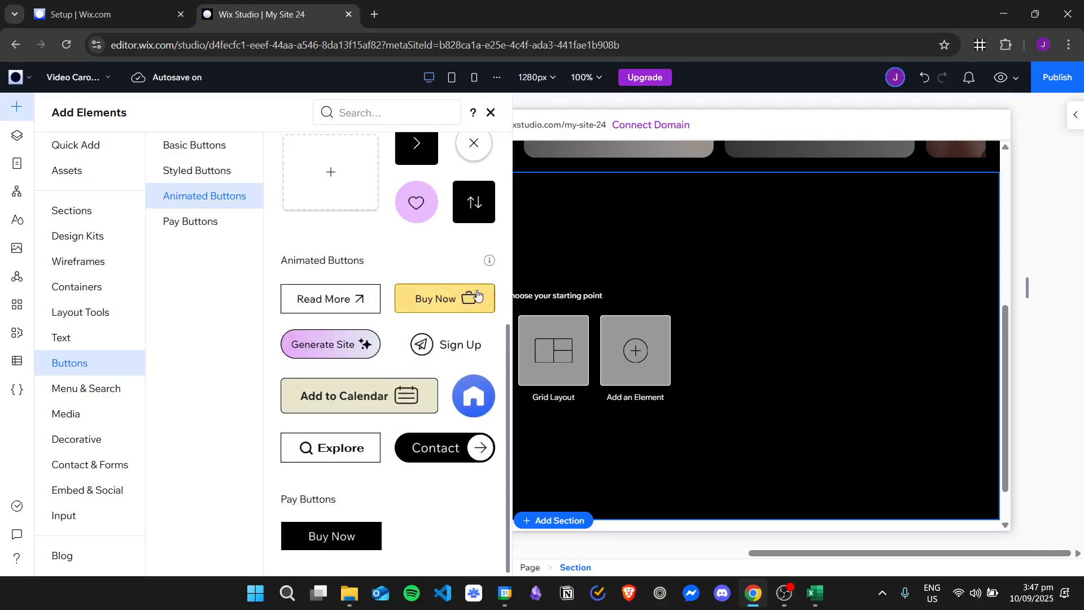
scroll(402, 276, up, 5)
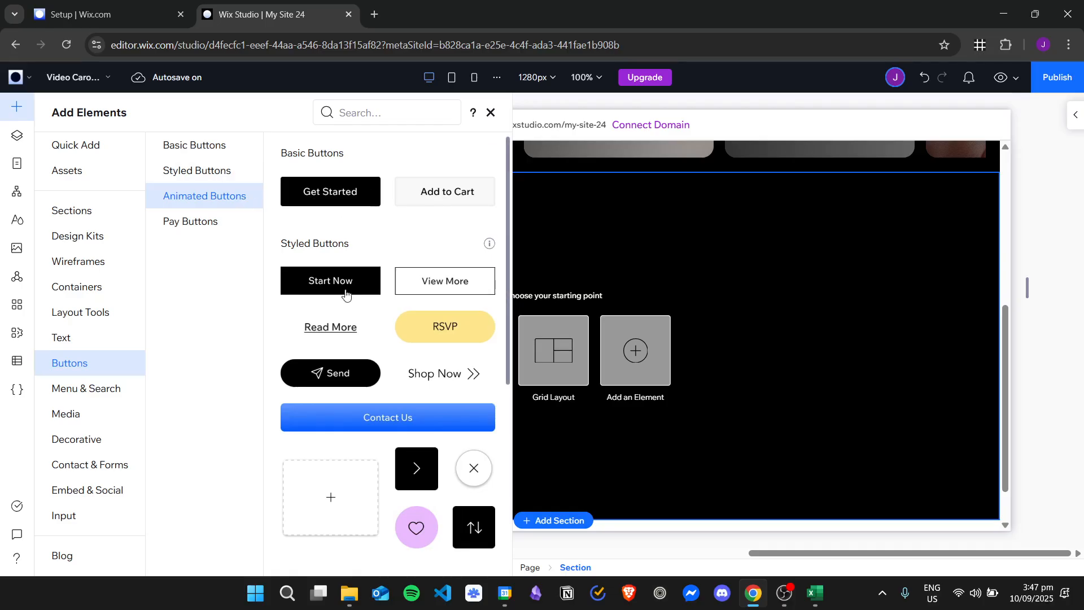
scroll(350, 286, down, 2)
scroll(358, 244, up, 2)
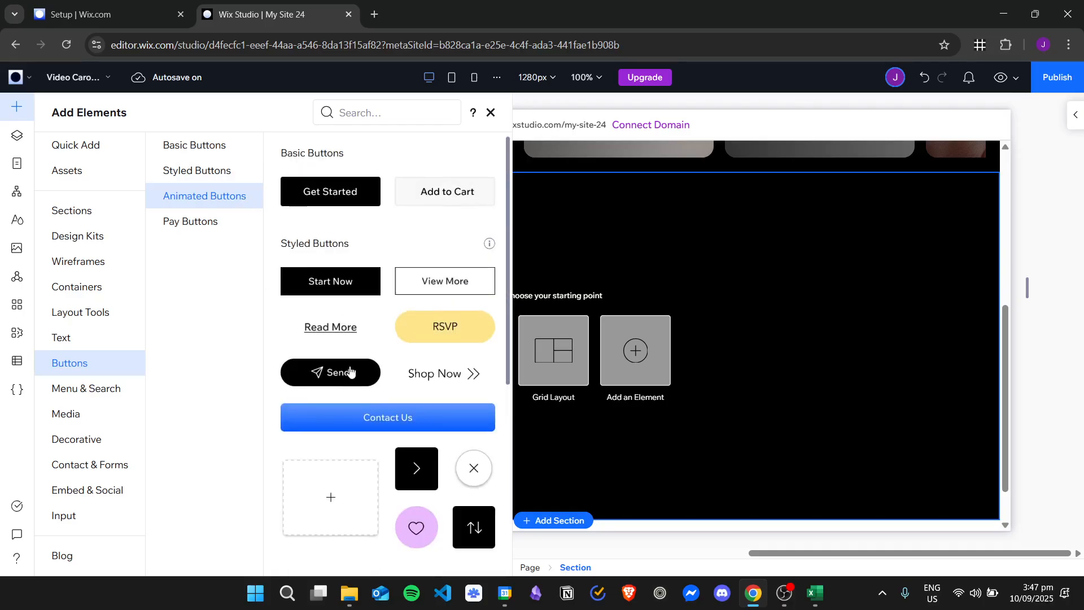
scroll(442, 281, down, 5)
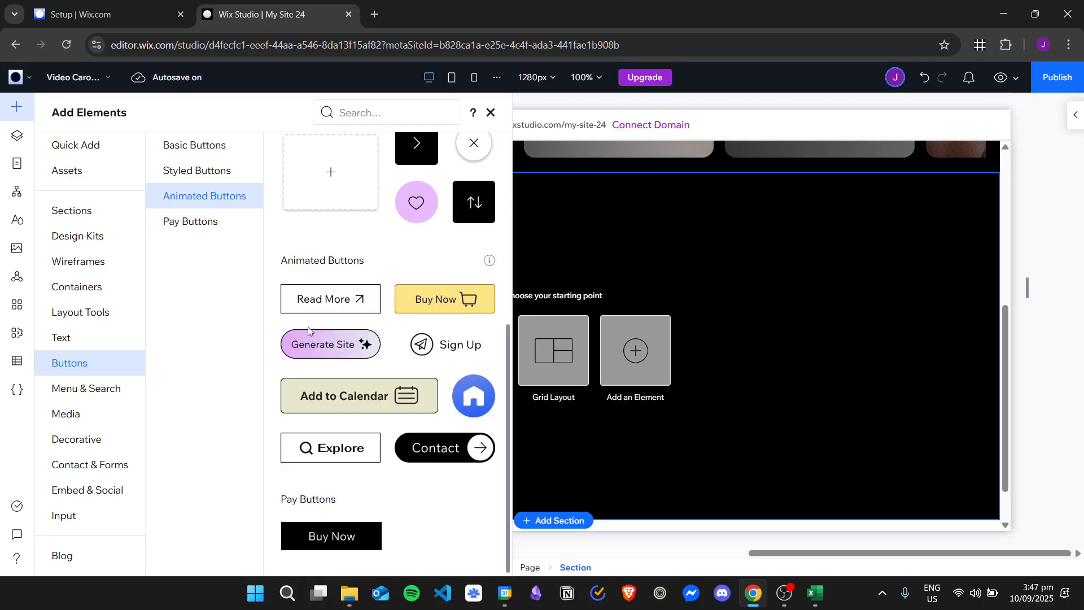
drag(316, 350, 492, 370)
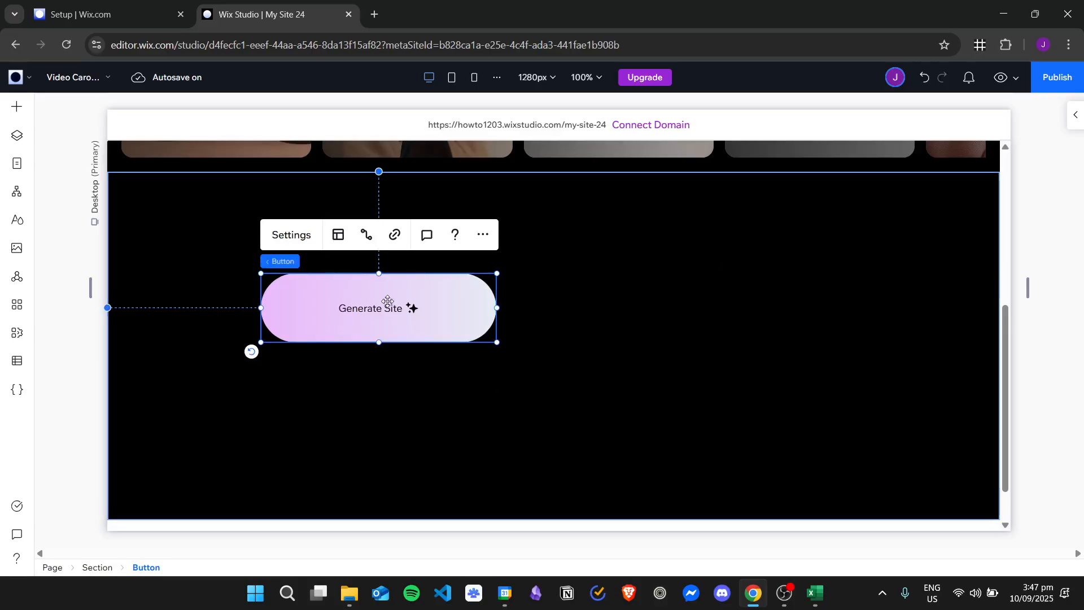
- Set the button's text style to Heading 1
click(1080, 116)
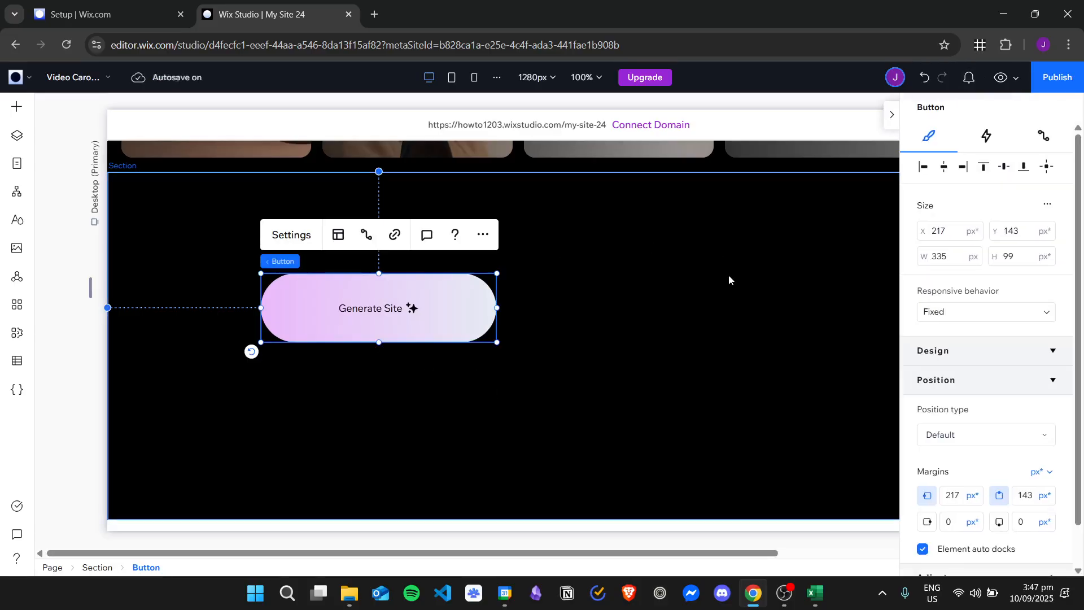
scroll(1011, 345, down, 2)
scroll(1009, 339, down, 3)
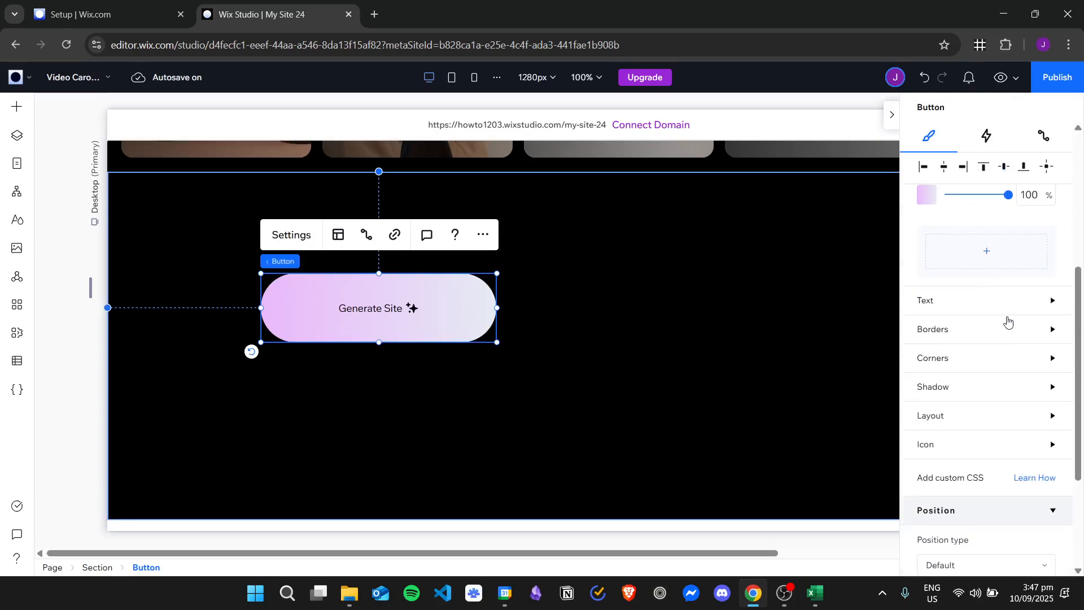
click(967, 305)
click(971, 366)
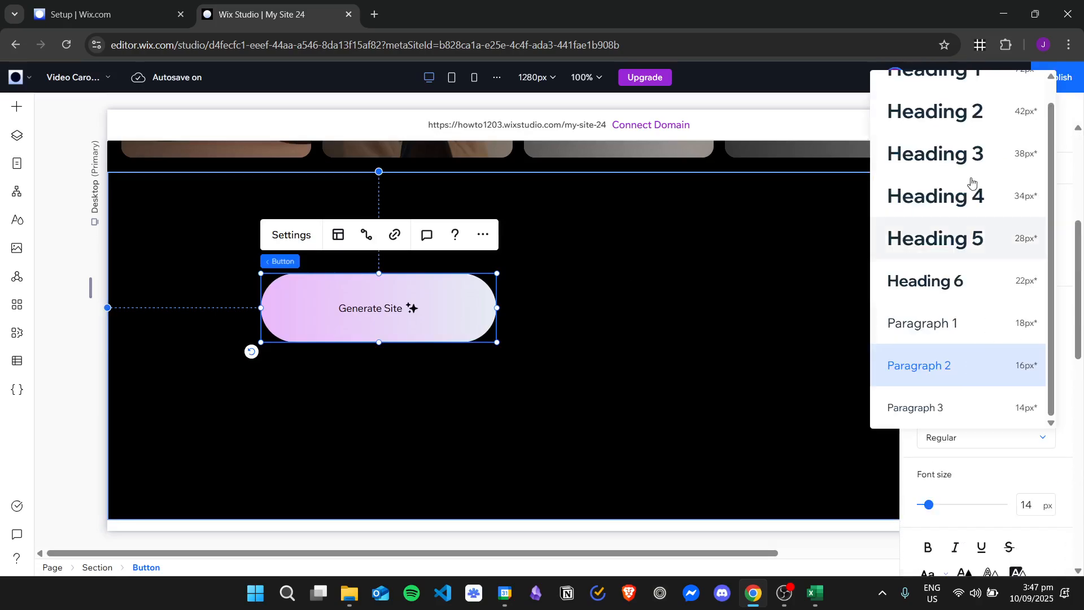
scroll(958, 278, up, 2)
click(949, 90)
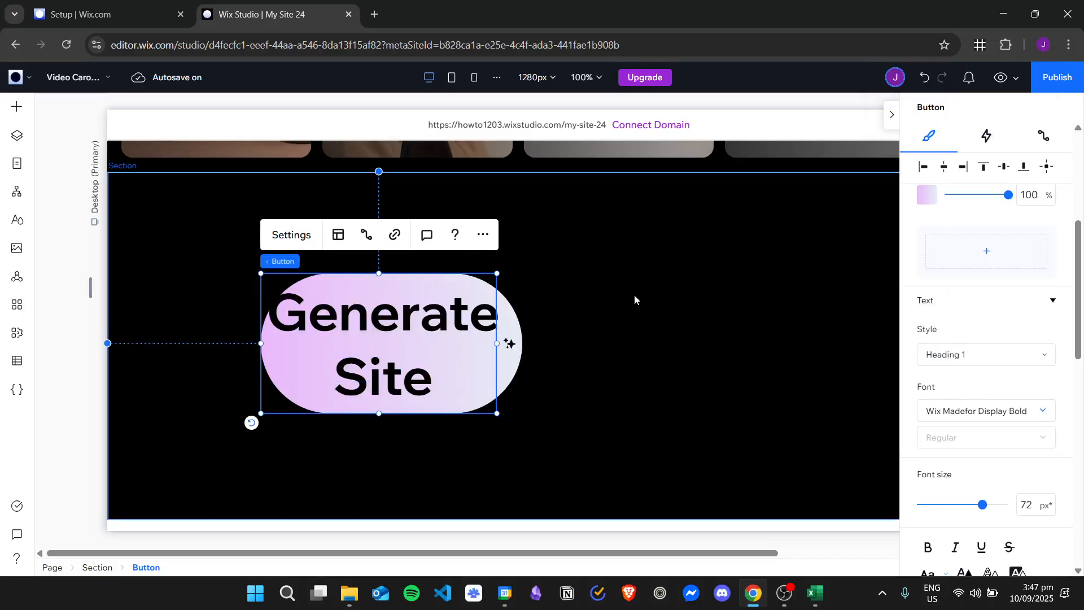
- Widen the button until its text fits on one line and move it up towards the section's left side
drag(495, 343, 643, 339)
click(487, 330)
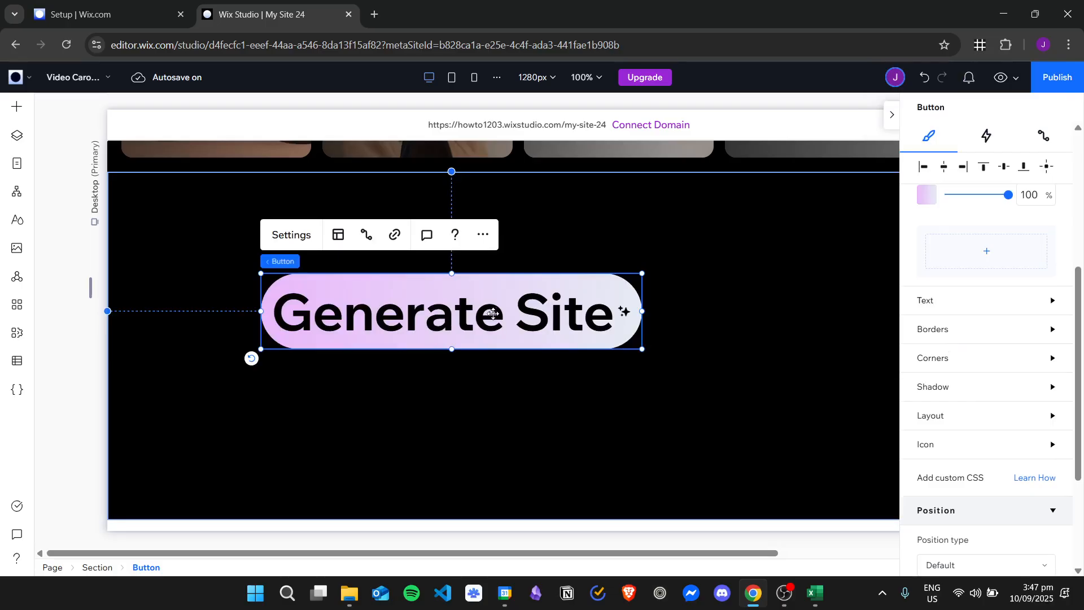
drag(494, 312, 388, 280)
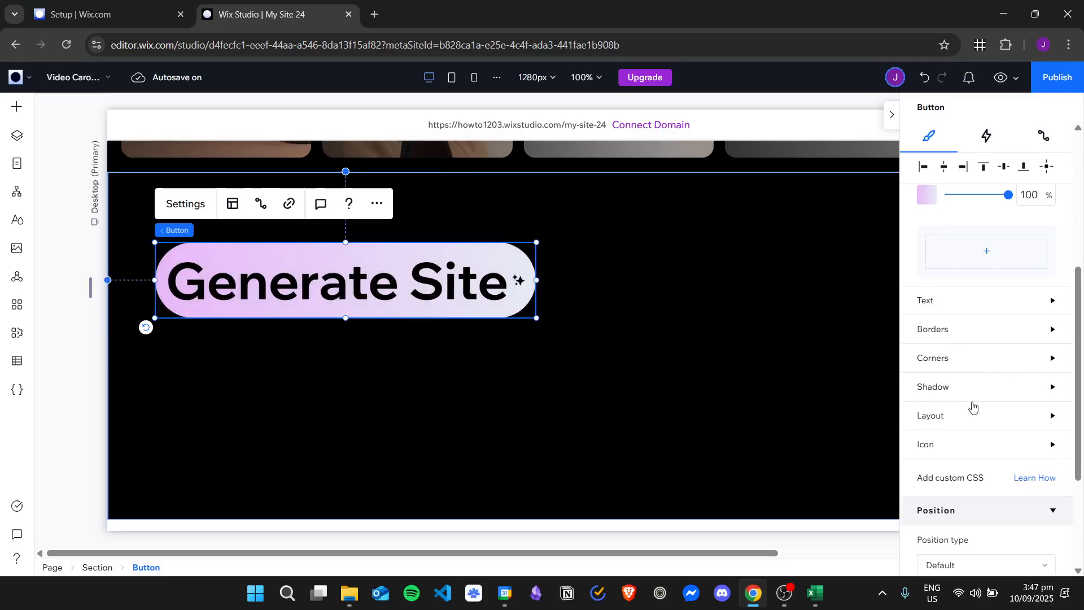
- Enlarge the button's icon to 68 px, widen the button to about 653 px and place it at about X 80, Y 97
click(1007, 444)
scroll(990, 418, down, 2)
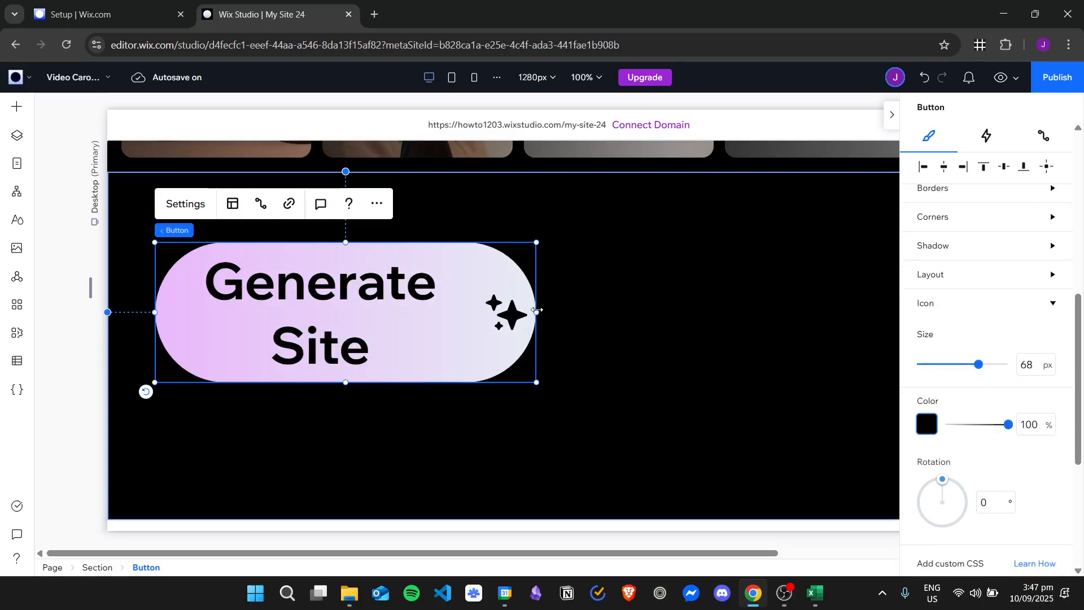
drag(537, 312, 616, 312)
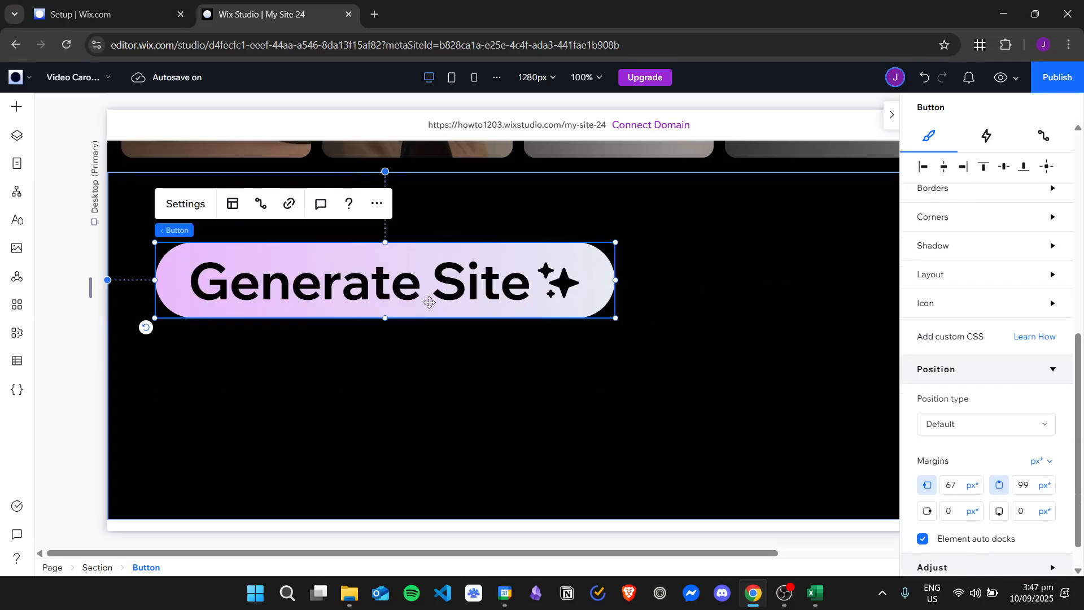
drag(446, 280, 456, 280)
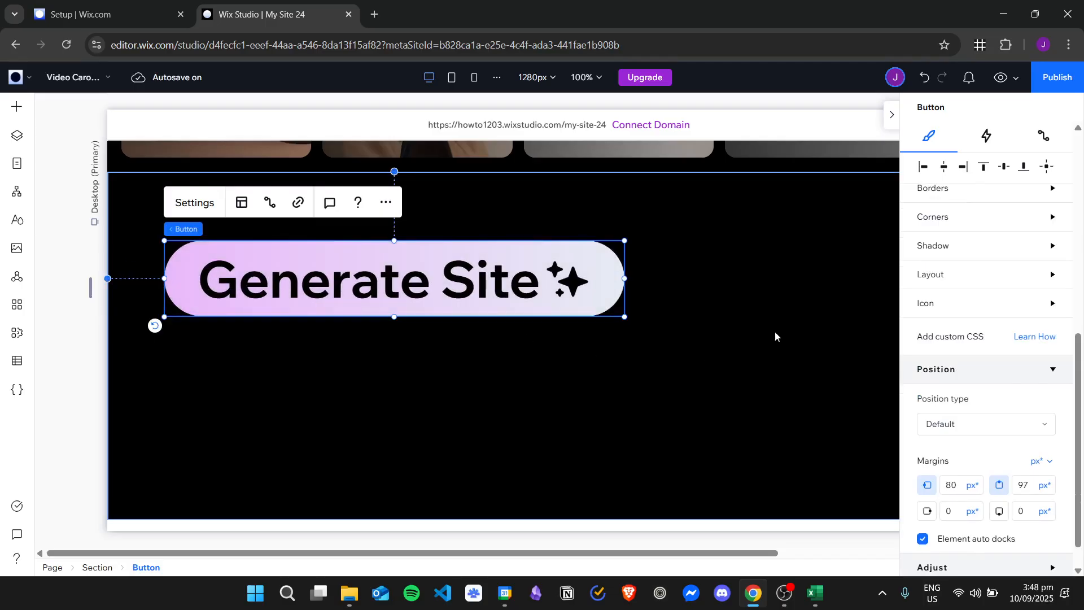
- Preview the site to test the button, return to the editor and dismiss the publish prompt
click(997, 79)
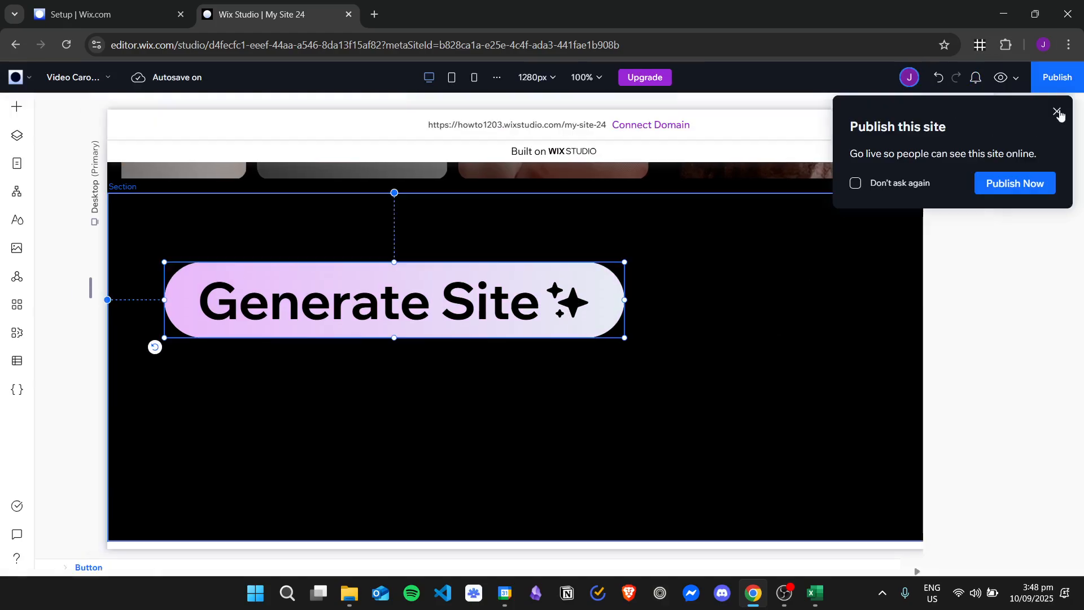
click(1057, 111)
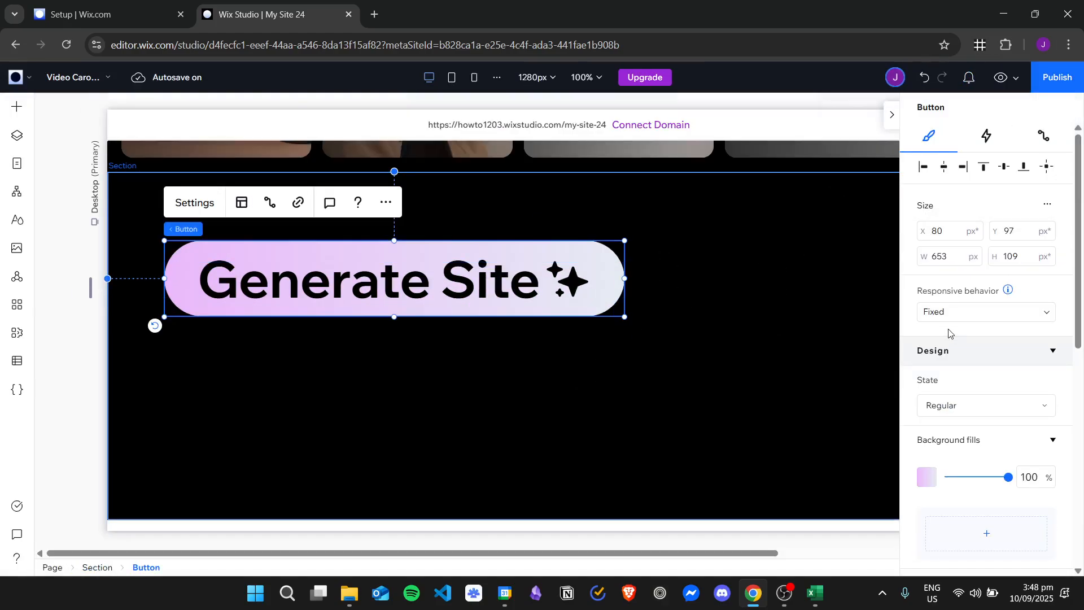
- Examine the design states available for the button
scroll(995, 348, down, 3)
scroll(1015, 324, up, 1)
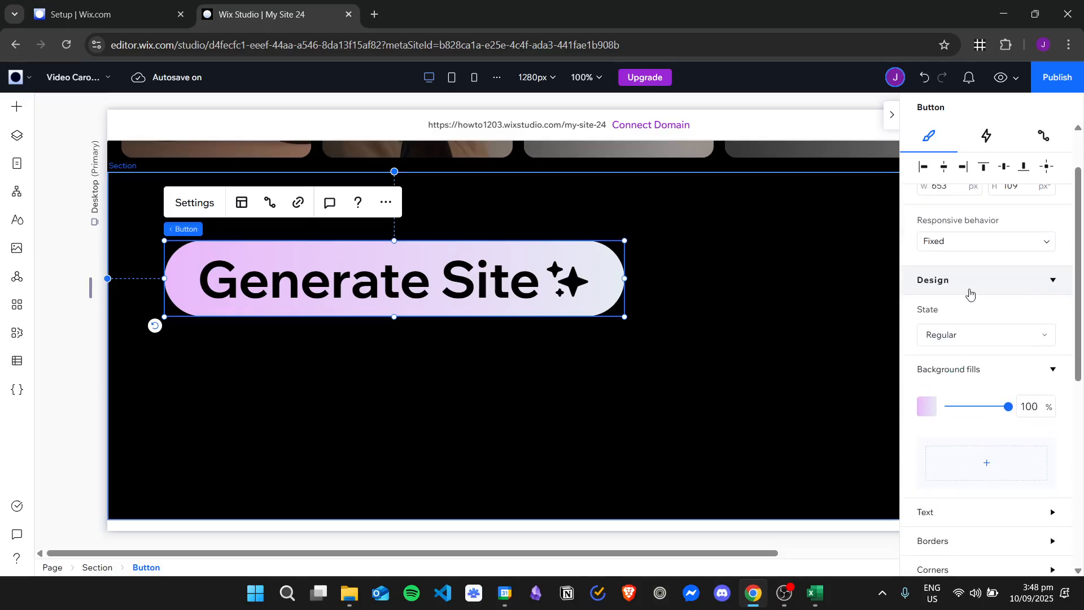
click(986, 337)
click(963, 341)
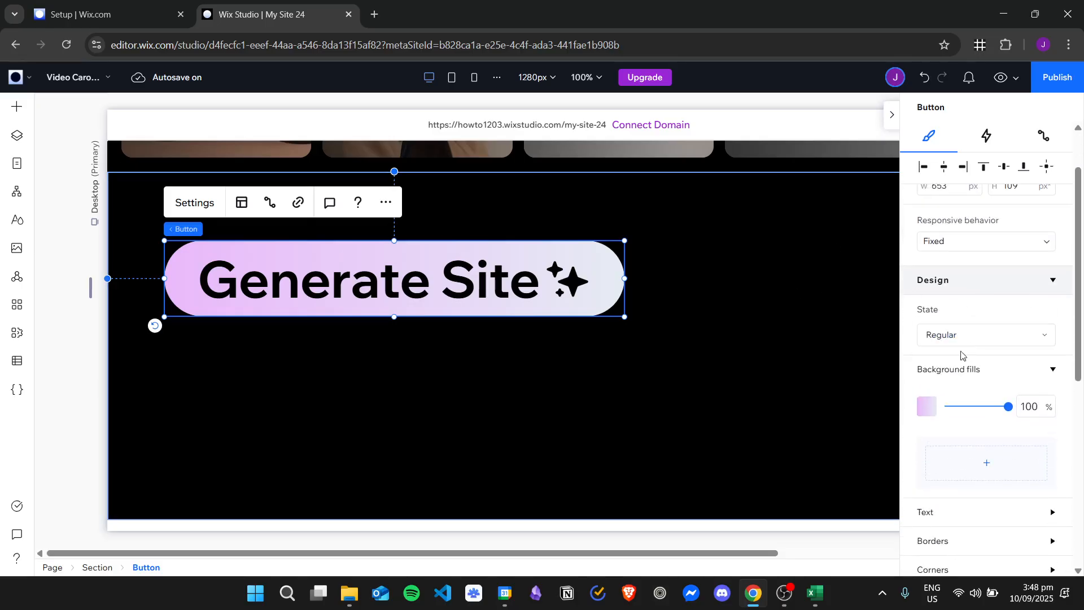
click(964, 342)
click(982, 342)
click(981, 346)
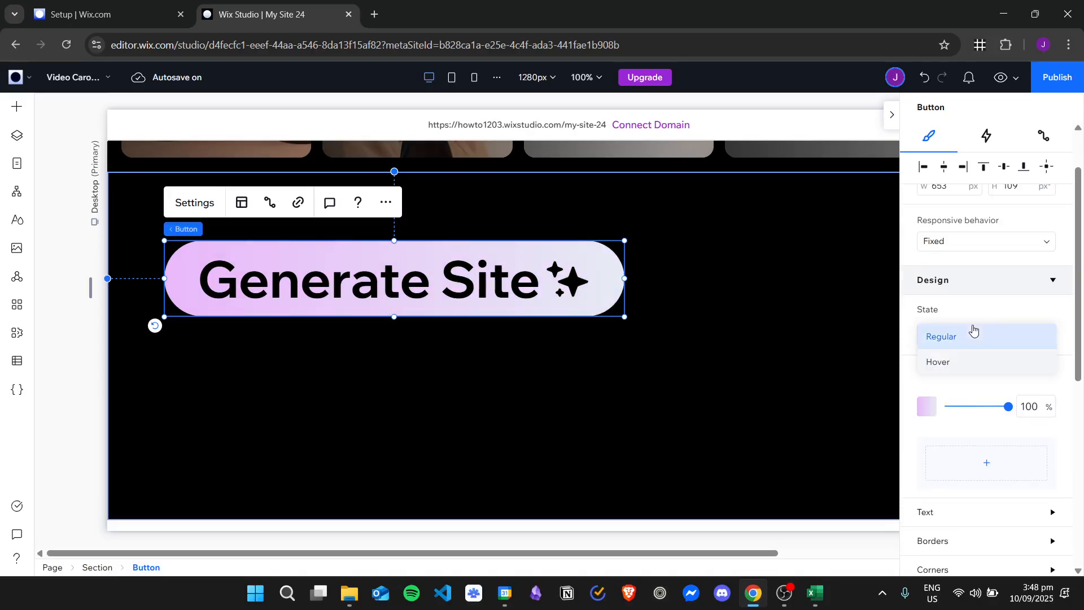
click(973, 332)
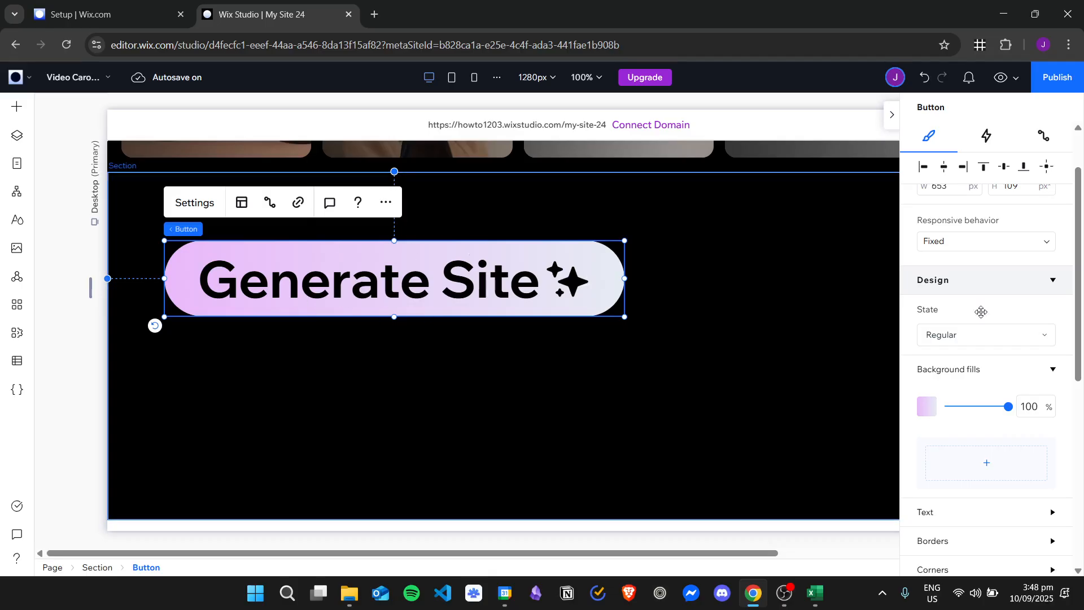
- Set the background fill of the button's Hover state to the blue theme color #1A6AFF
click(973, 338)
click(971, 367)
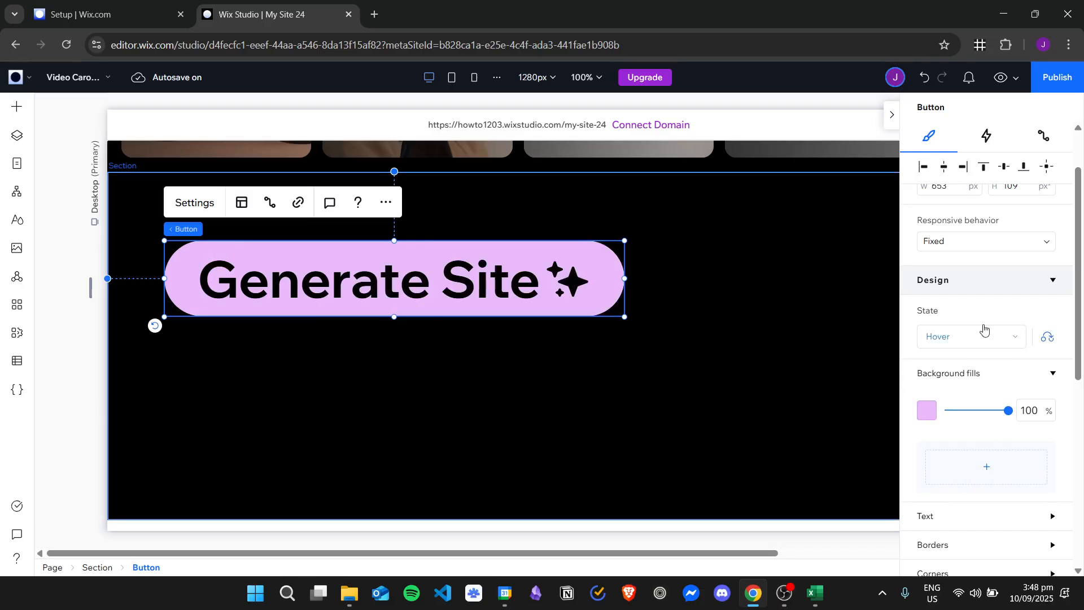
scroll(984, 329, down, 2)
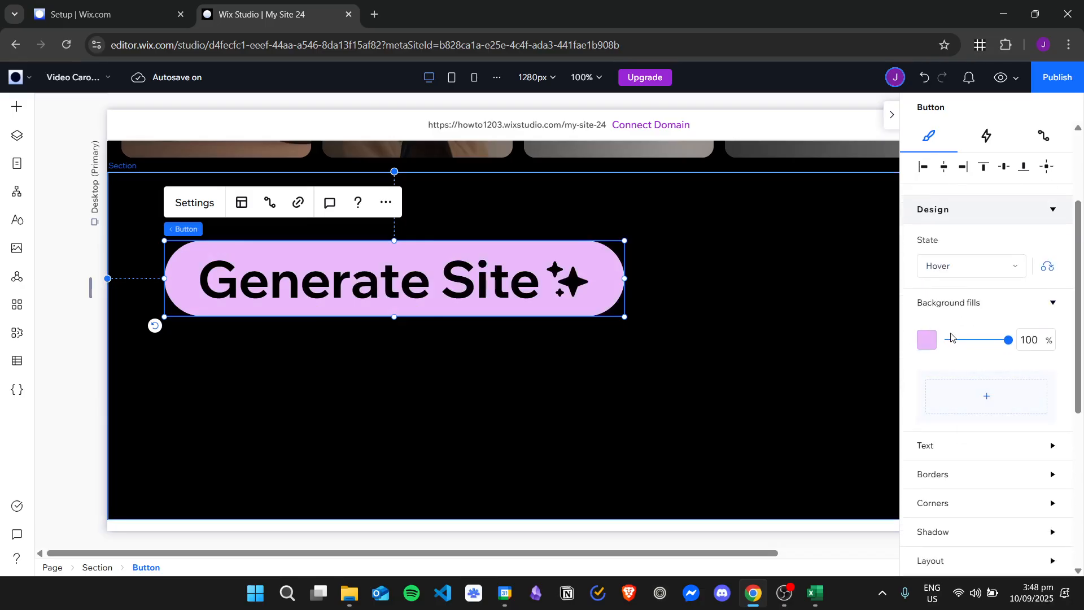
click(928, 340)
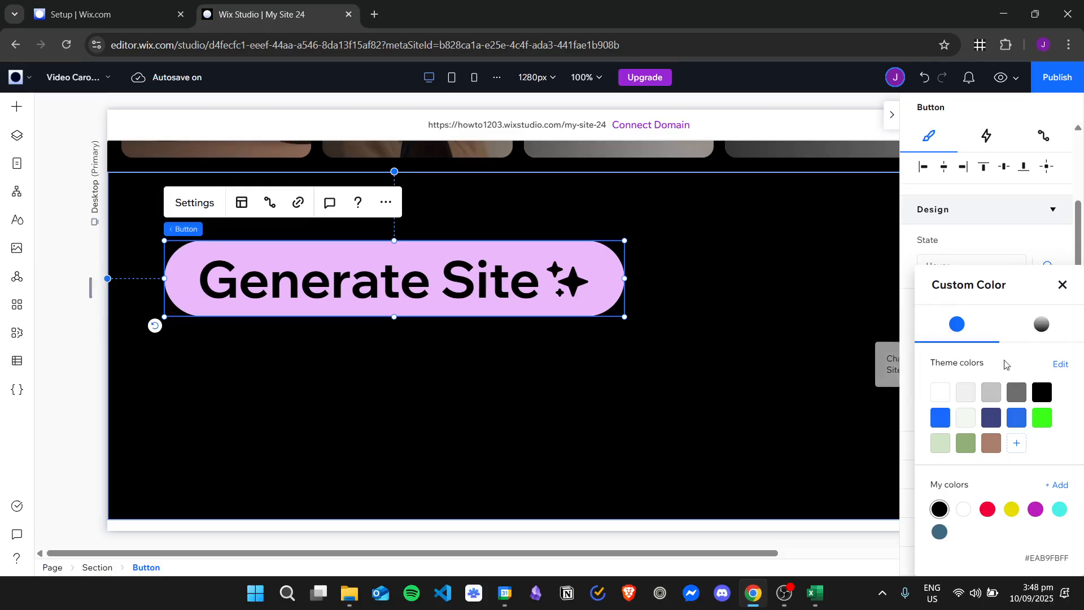
click(947, 422)
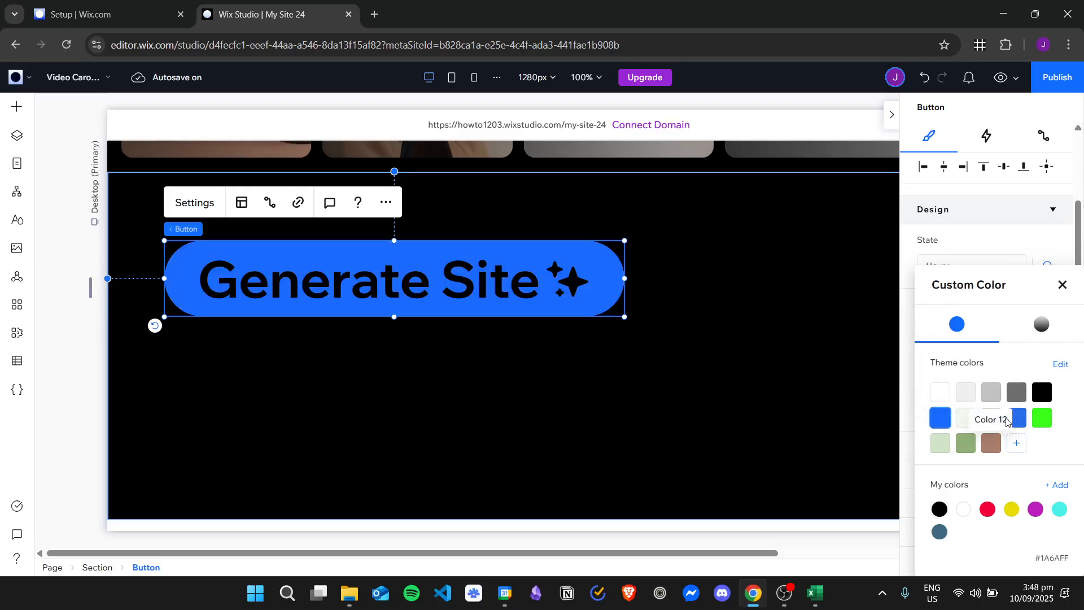
click(1064, 286)
- Set the background fill of the button's Regular state to the saved conic gradient in blue and peach
click(974, 270)
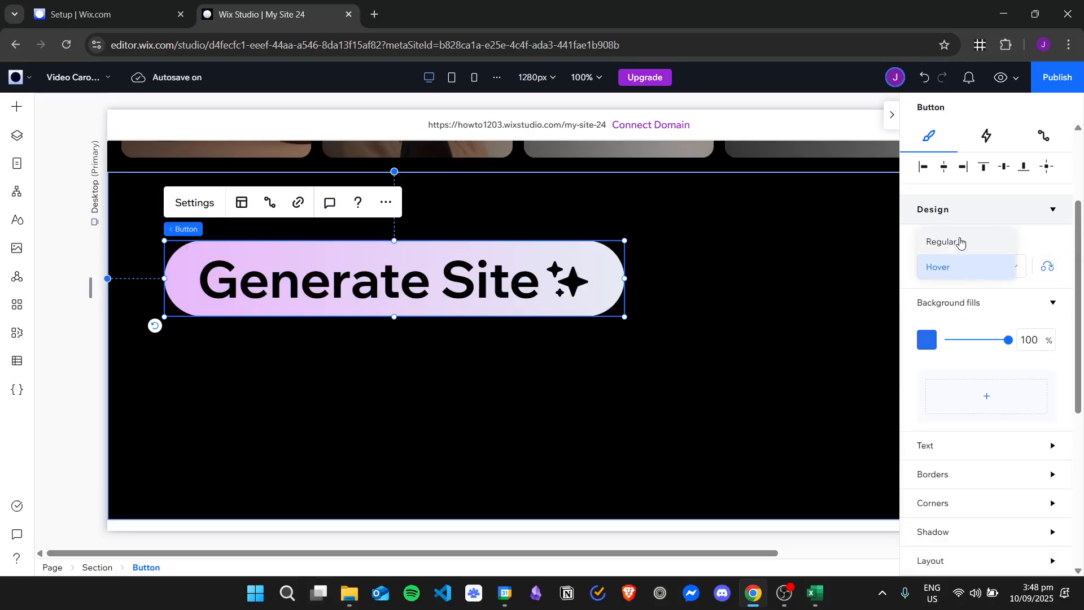
click(958, 242)
click(928, 337)
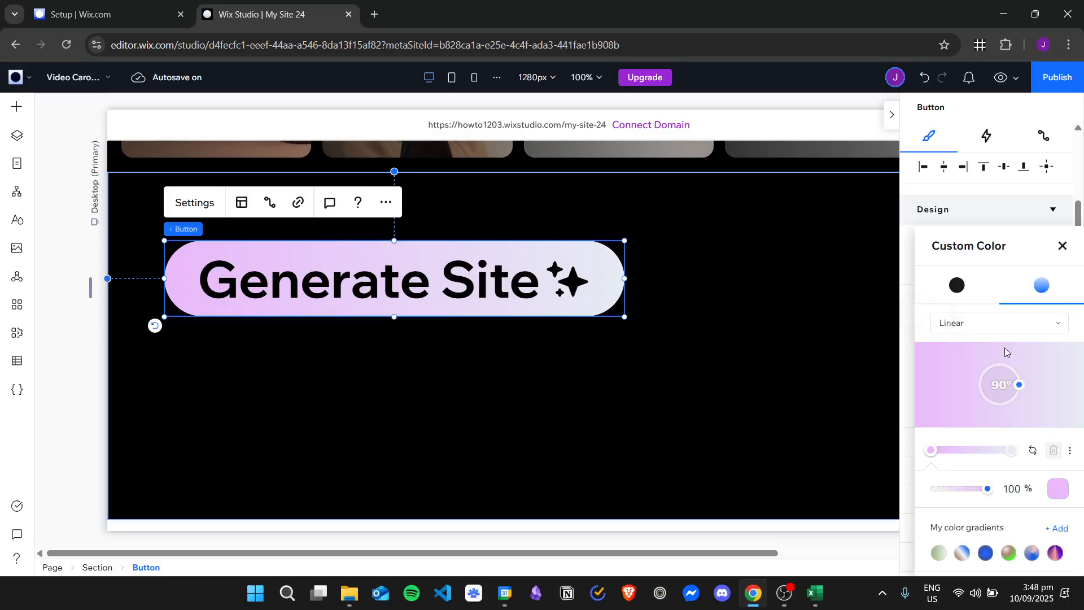
click(963, 553)
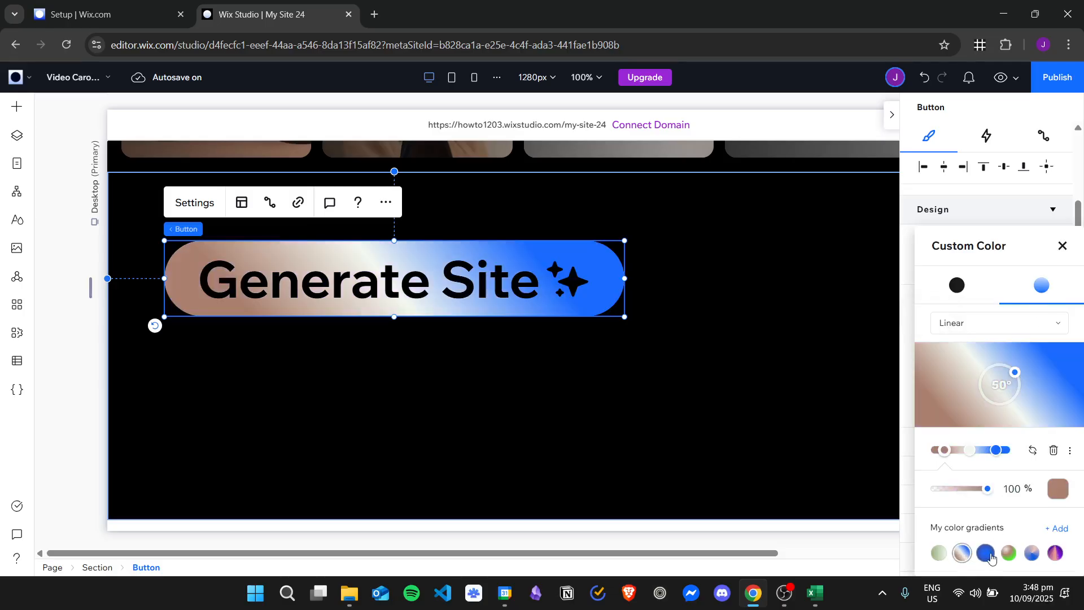
click(987, 555)
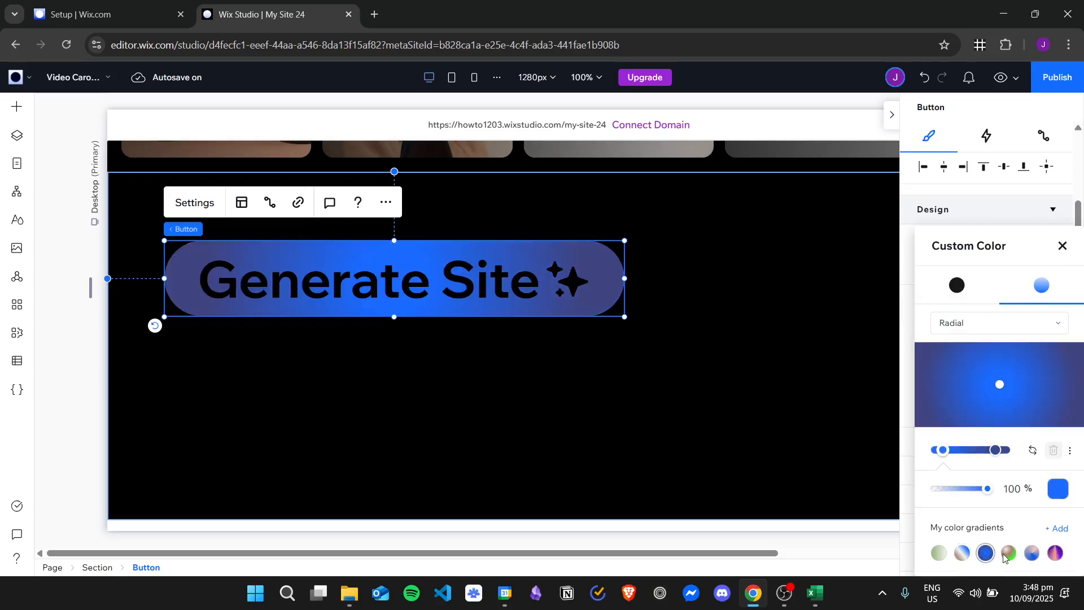
click(964, 554)
click(1032, 553)
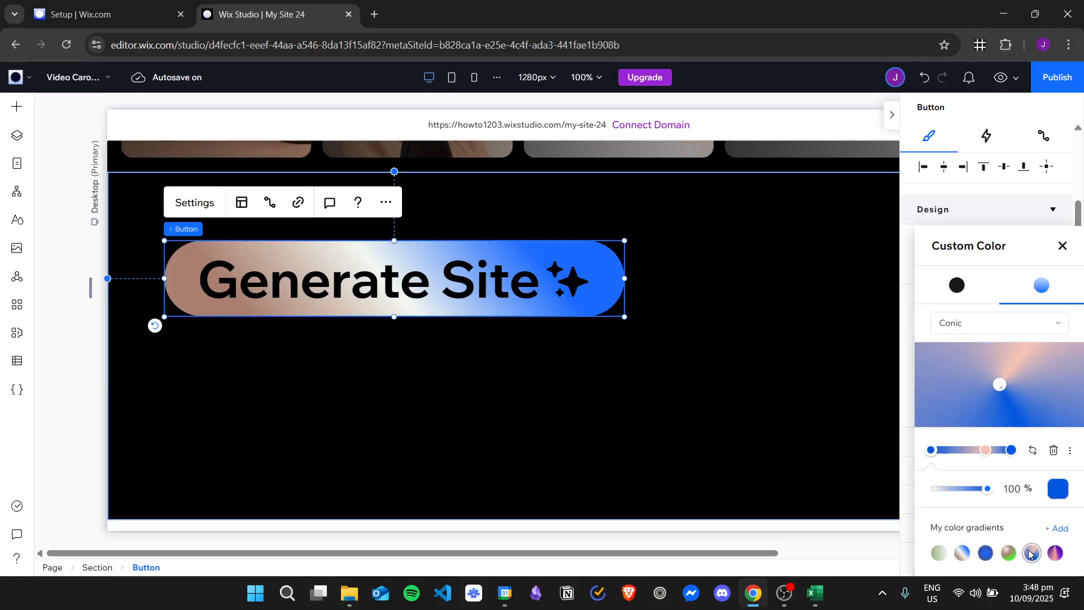
click(1064, 247)
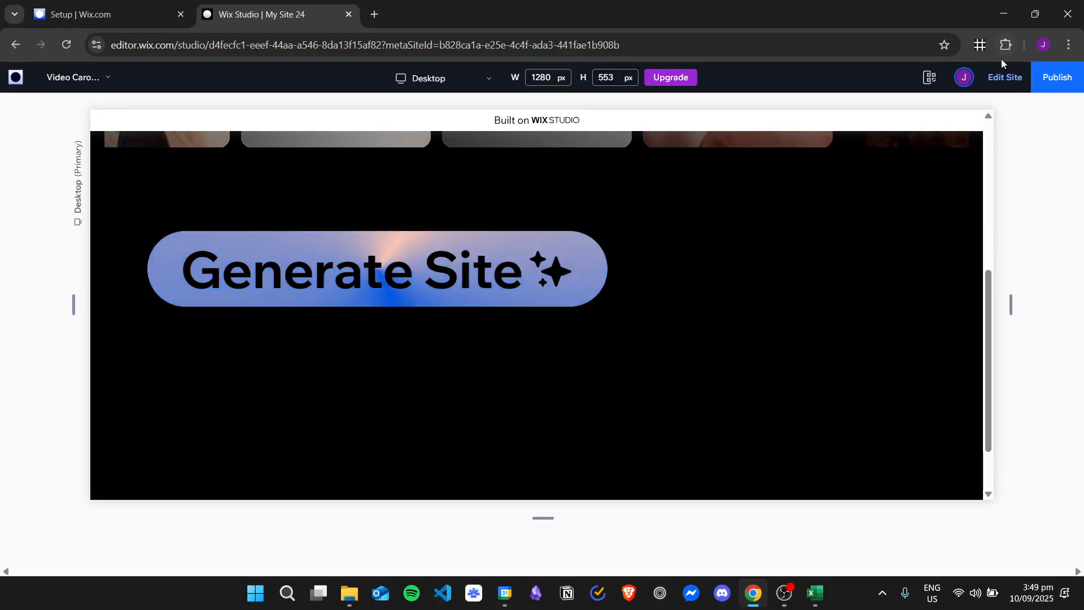
- Return from the site preview to the editor and dismiss the publish prompt
click(1005, 78)
click(522, 319)
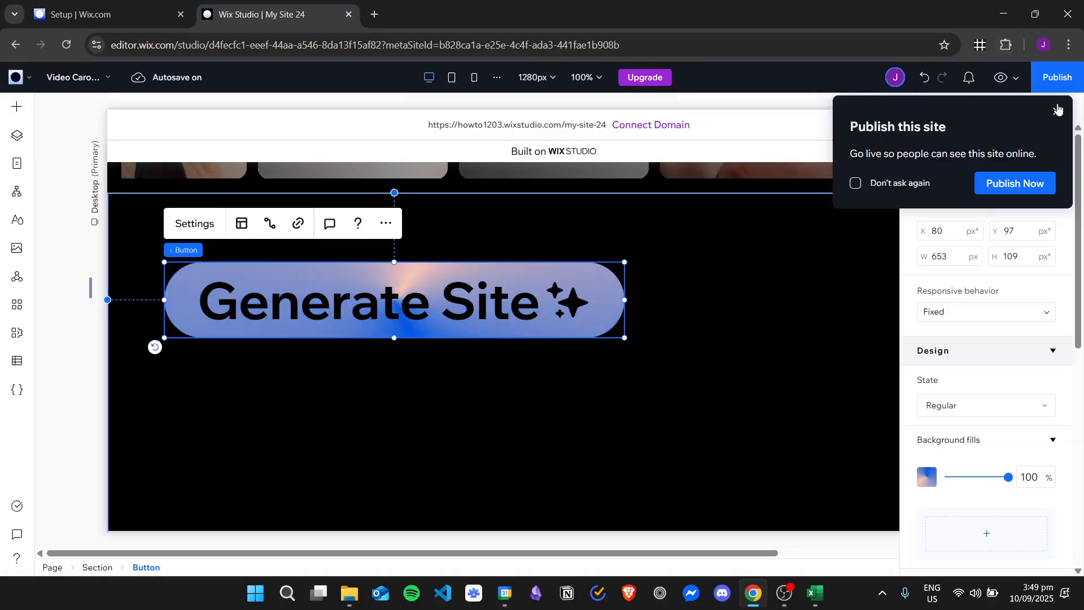
click(445, 273)
scroll(585, 364, down, 1)
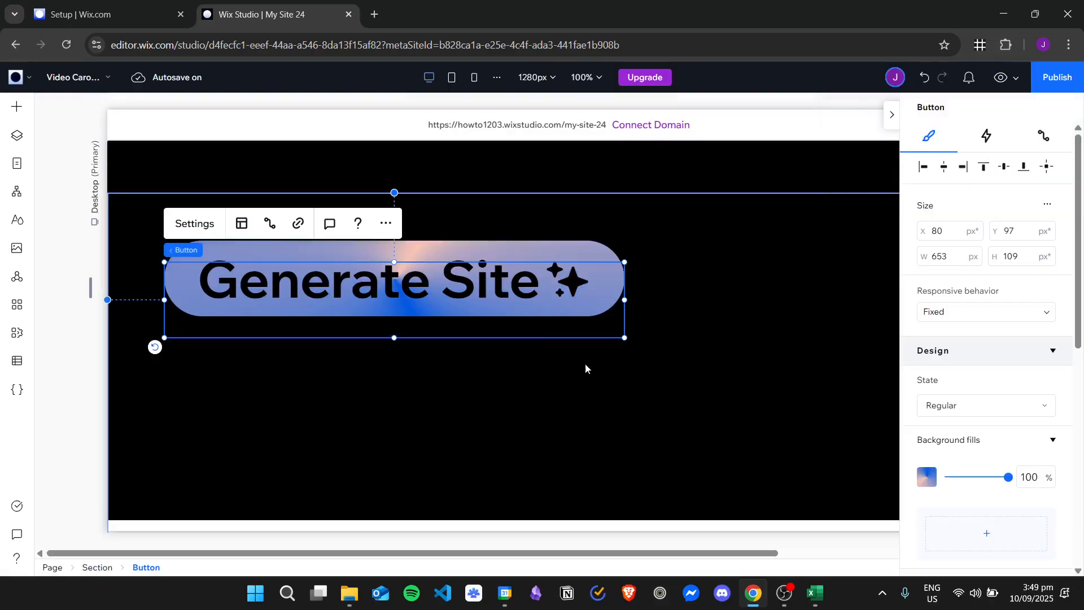
- Move the button higher in the section, to about X 89, Y 45
click(550, 381)
drag(451, 279, 457, 243)
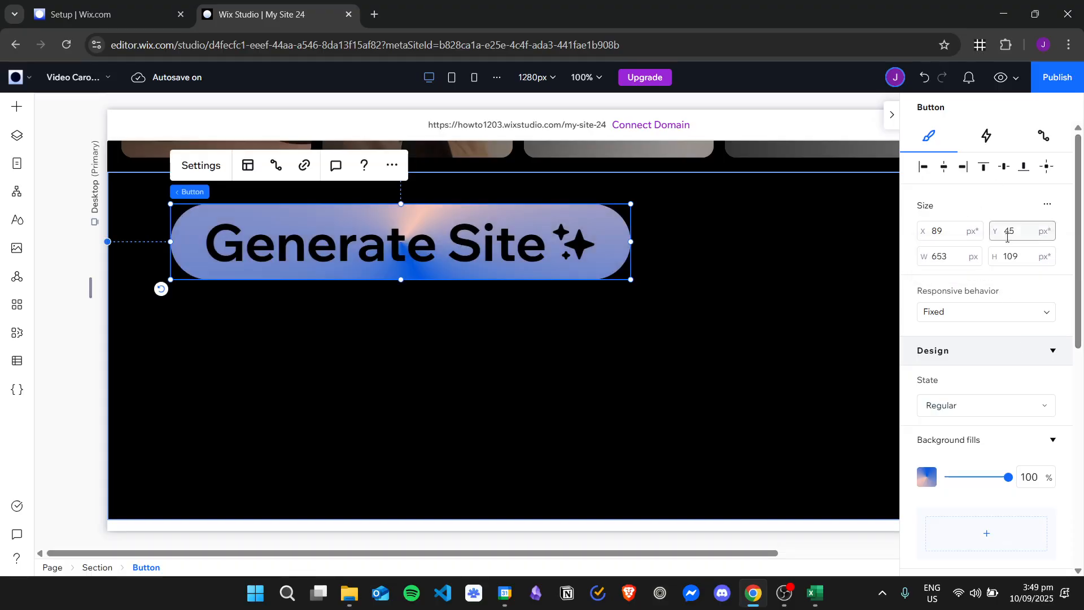
scroll(998, 305, down, 3)
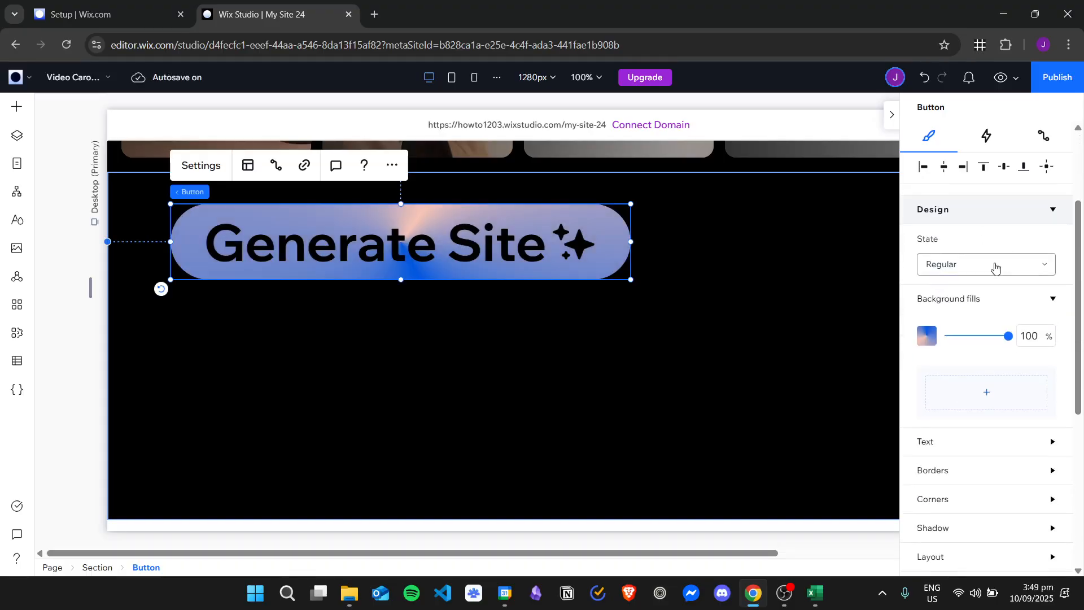
- Compare the Generate Site button's Regular and Hover state designs by switching between them, finishing on Regular
scroll(995, 267, down, 2)
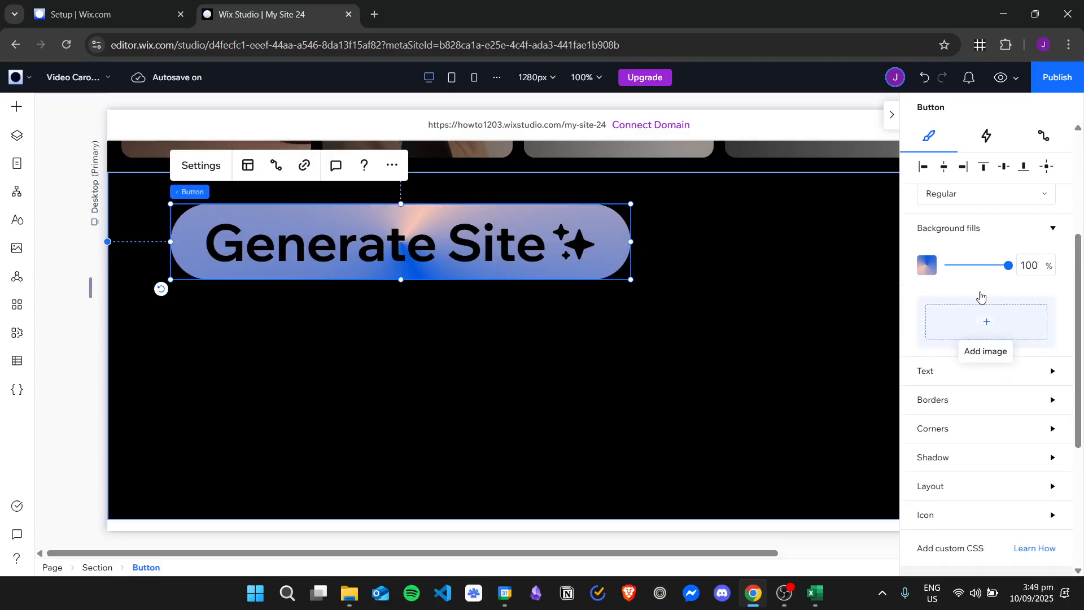
scroll(981, 297, up, 3)
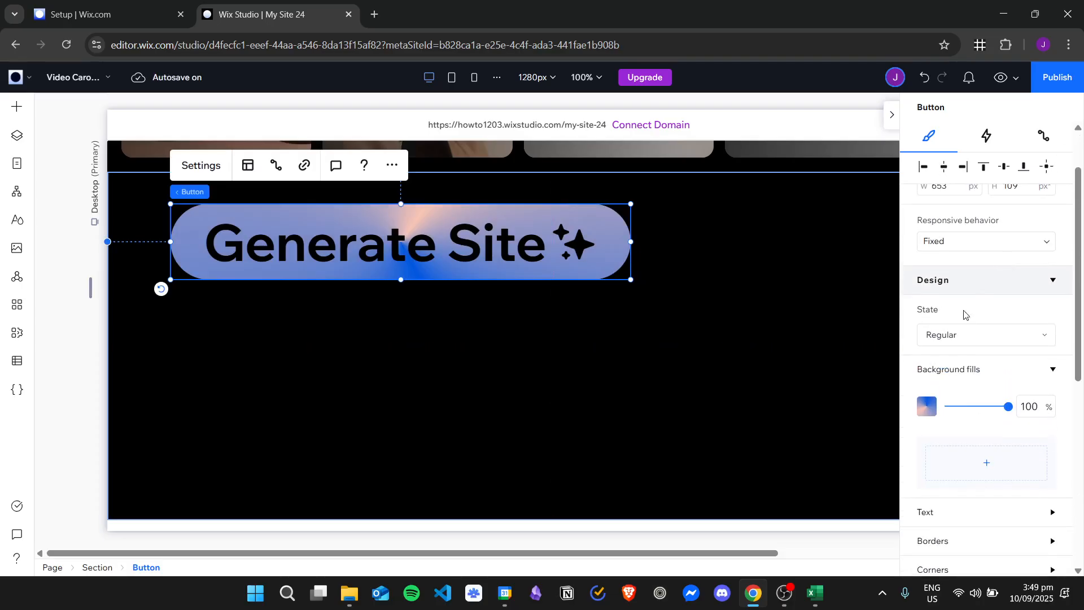
scroll(1012, 302, down, 2)
click(963, 265)
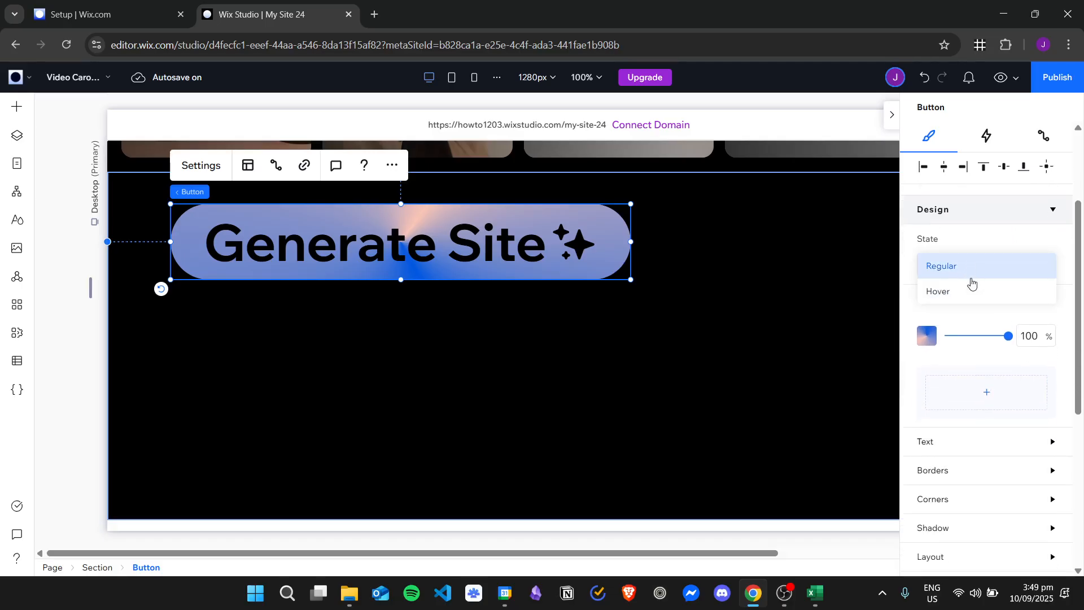
click(970, 291)
click(972, 266)
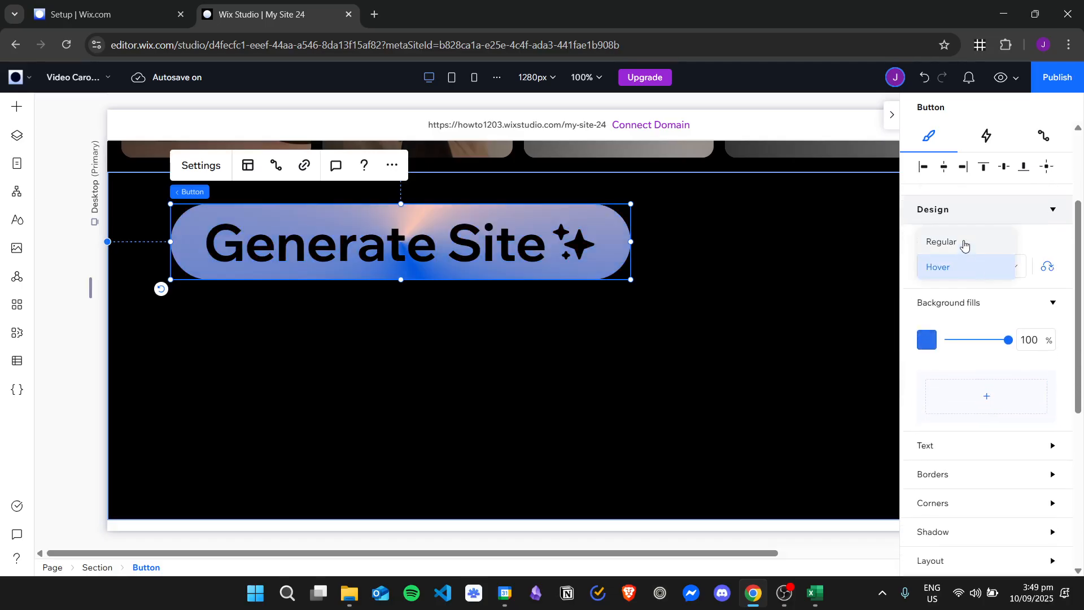
click(964, 243)
click(964, 263)
click(967, 291)
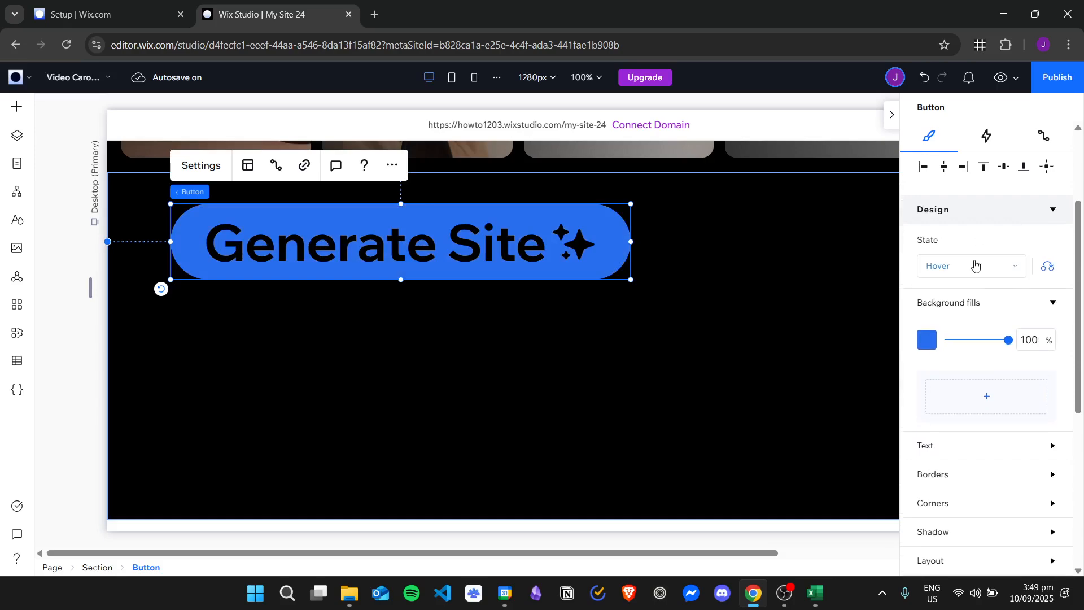
click(975, 265)
click(982, 240)
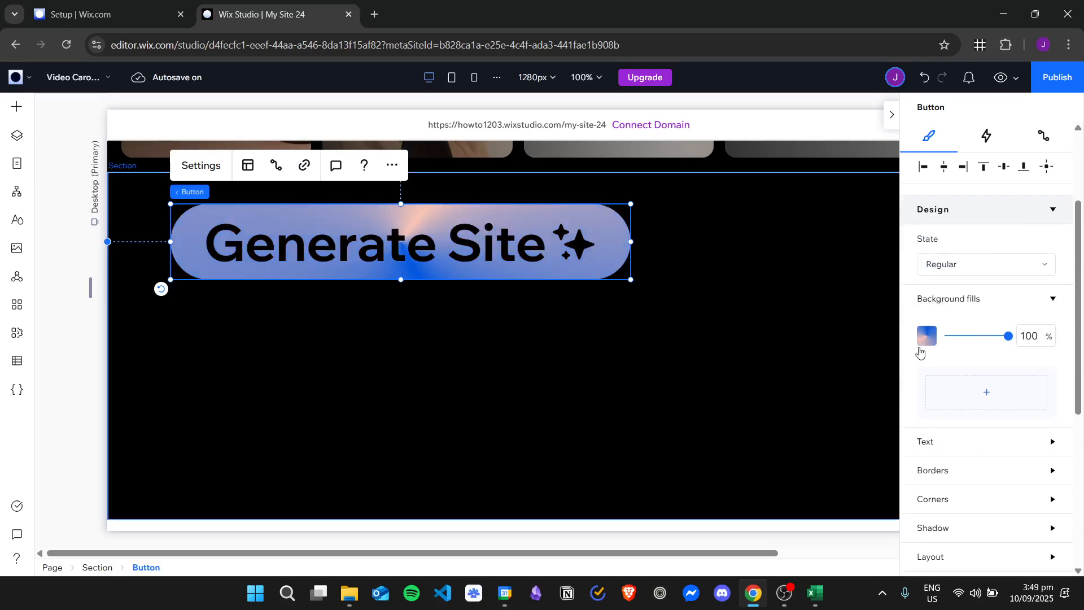
- Examine the Generate Site button's text design options, including font, size, formatting, alignment, spacing and shadow
scroll(928, 339, down, 1)
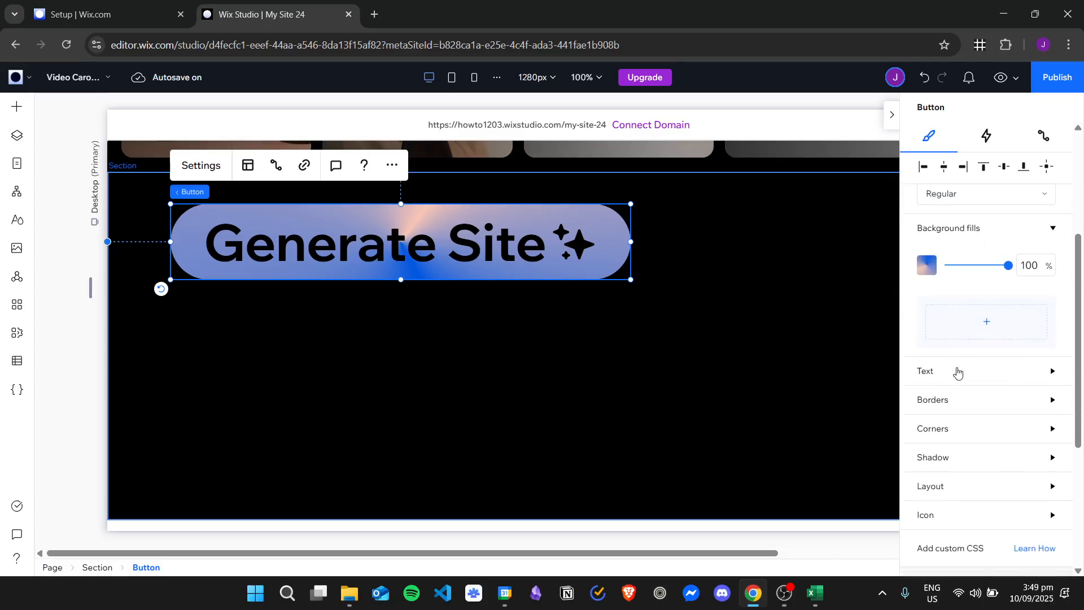
click(958, 370)
scroll(997, 306, down, 3)
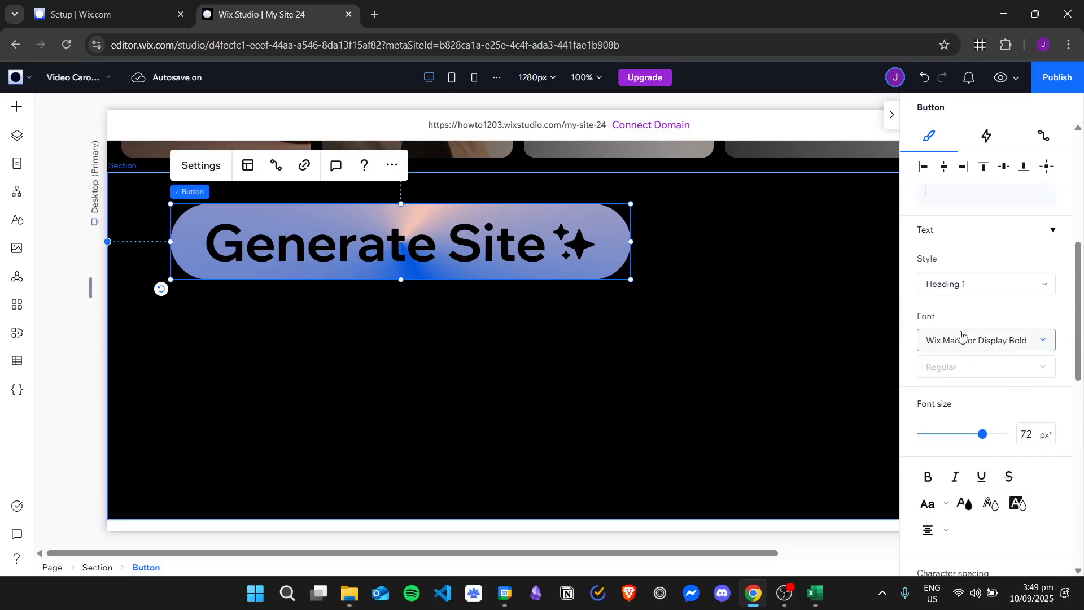
scroll(961, 336, down, 3)
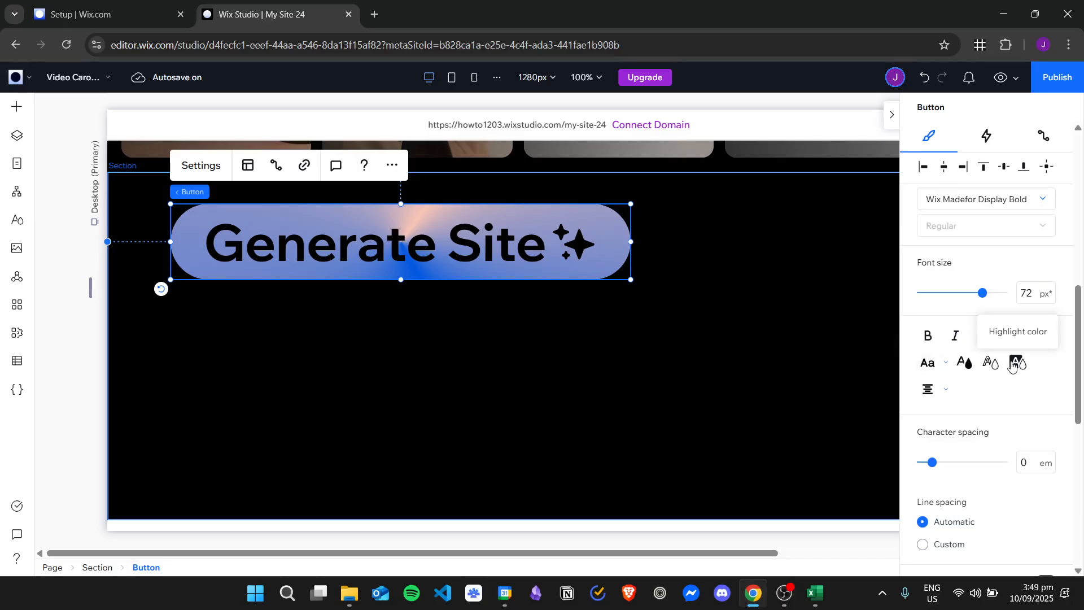
click(931, 394)
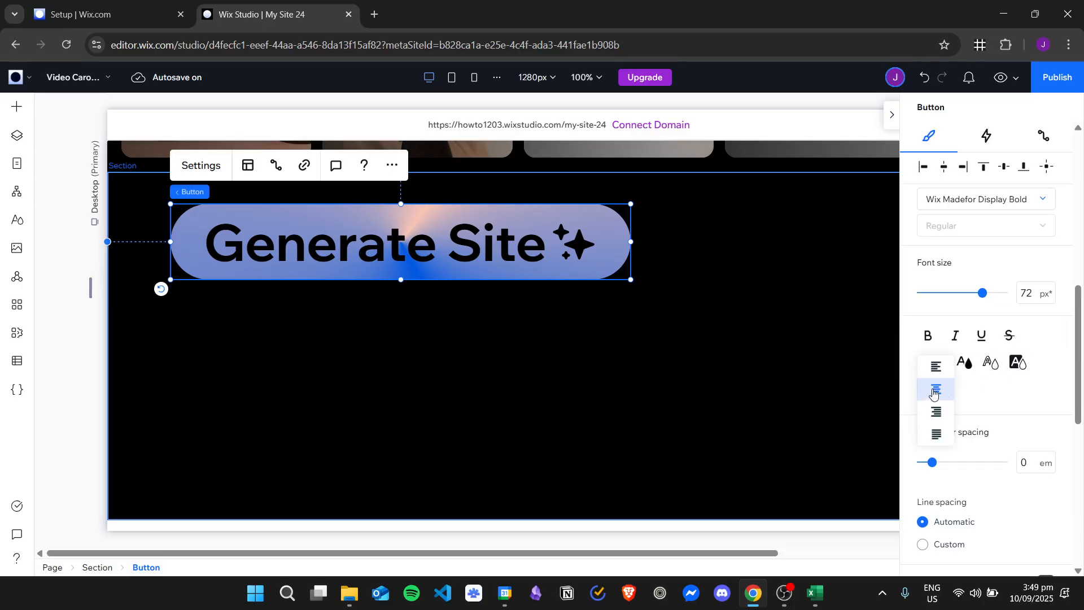
click(991, 391)
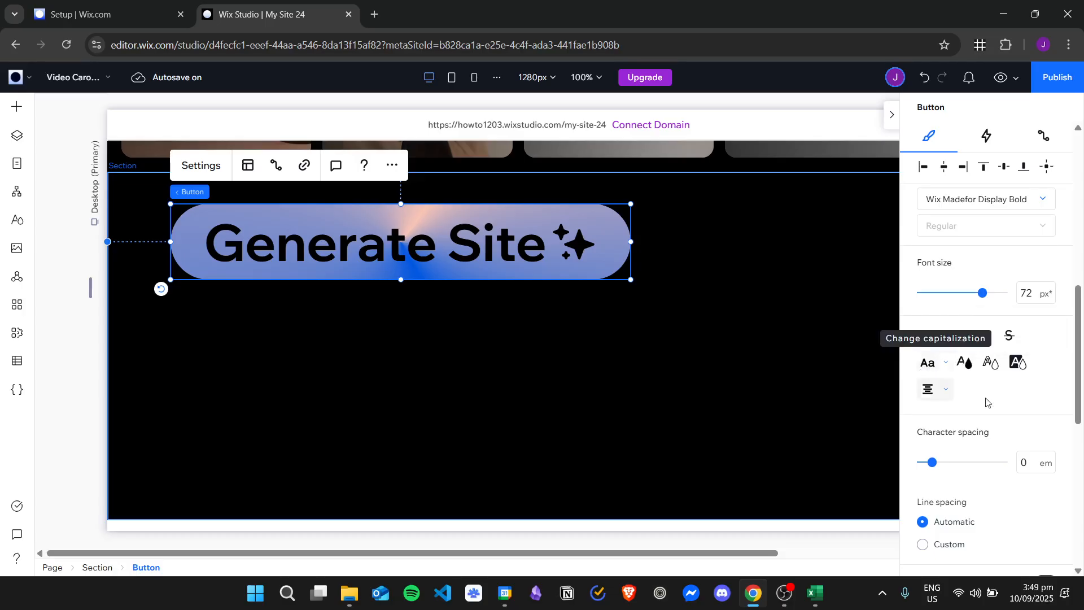
scroll(988, 396, down, 3)
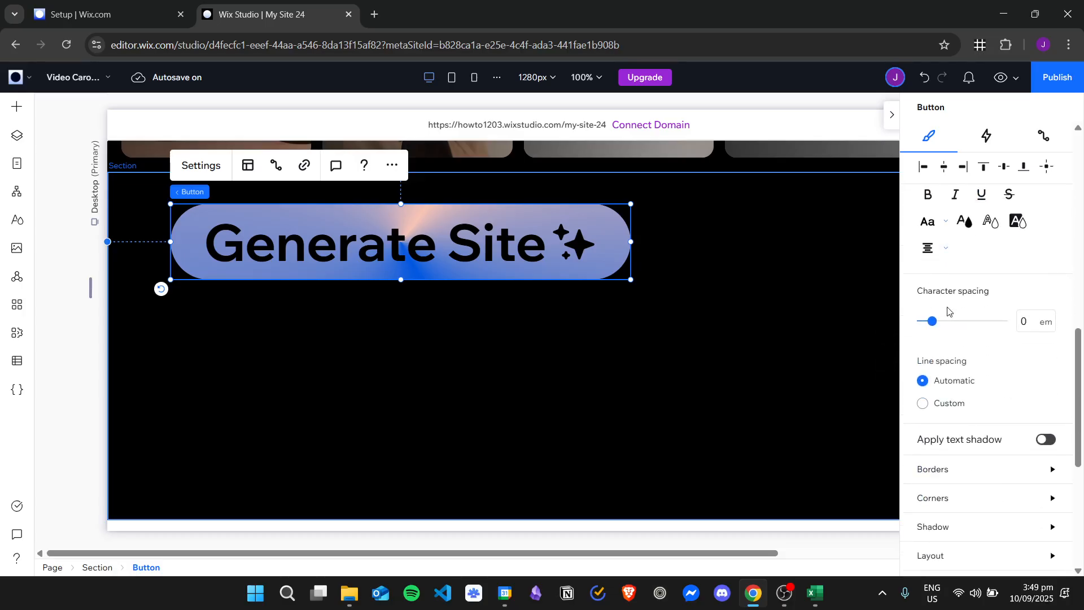
scroll(975, 327, down, 3)
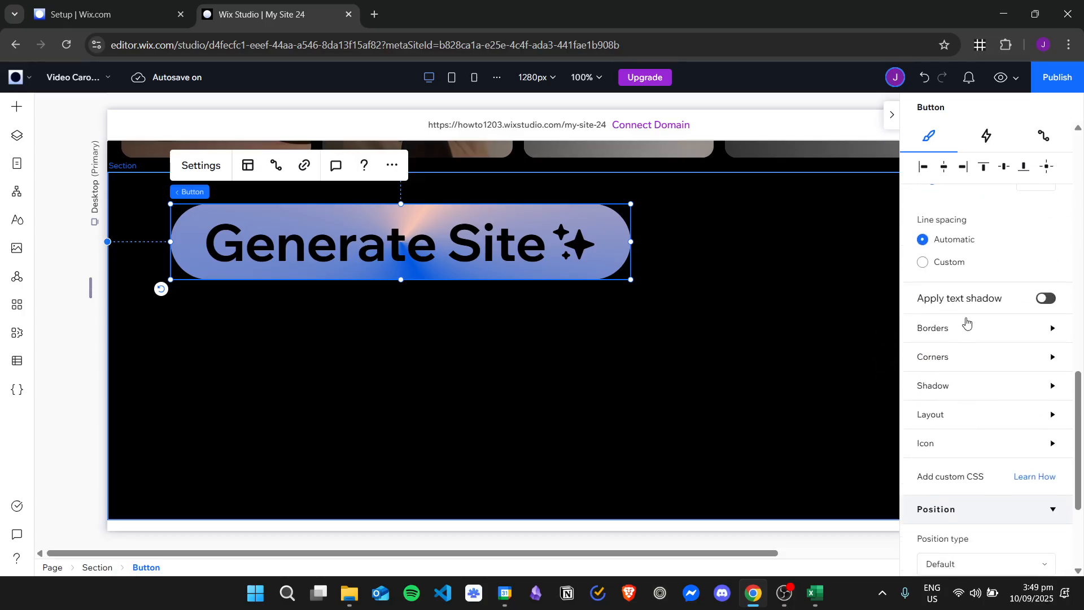
- Examine the Generate Site button's border, corner, shadow, layout, icon and position settings, and collapse the inspector
click(977, 329)
scroll(988, 315, down, 4)
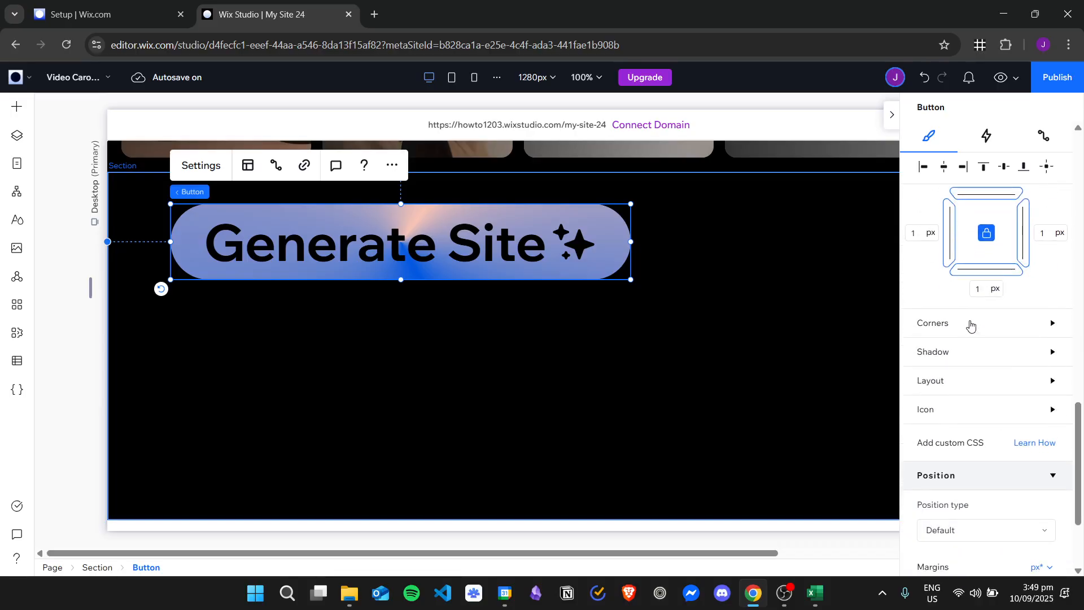
click(969, 321)
scroll(960, 359, down, 1)
click(953, 365)
click(946, 417)
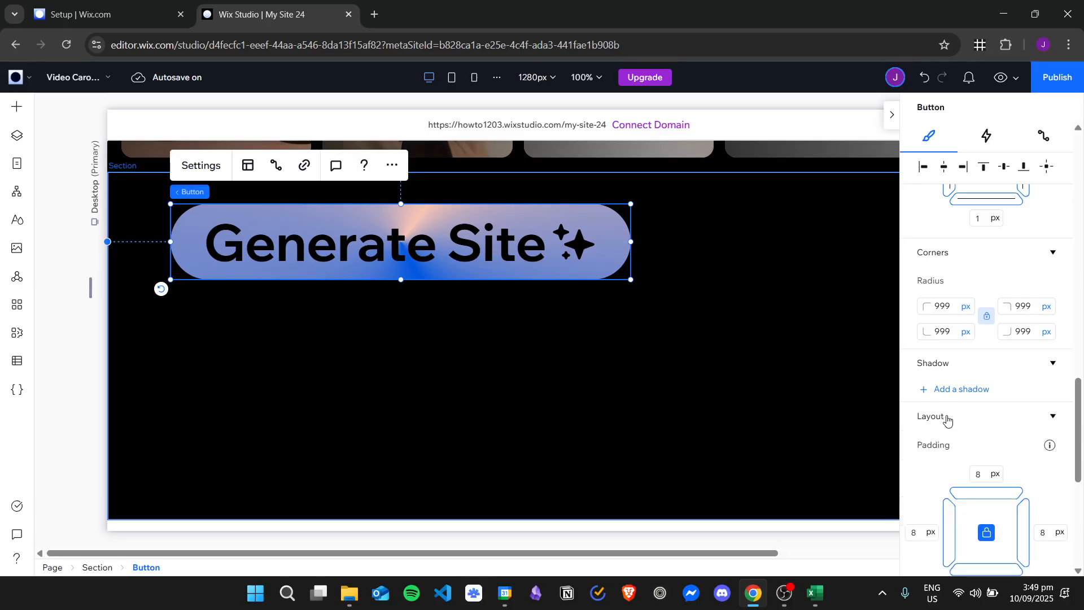
scroll(960, 351, down, 7)
click(960, 340)
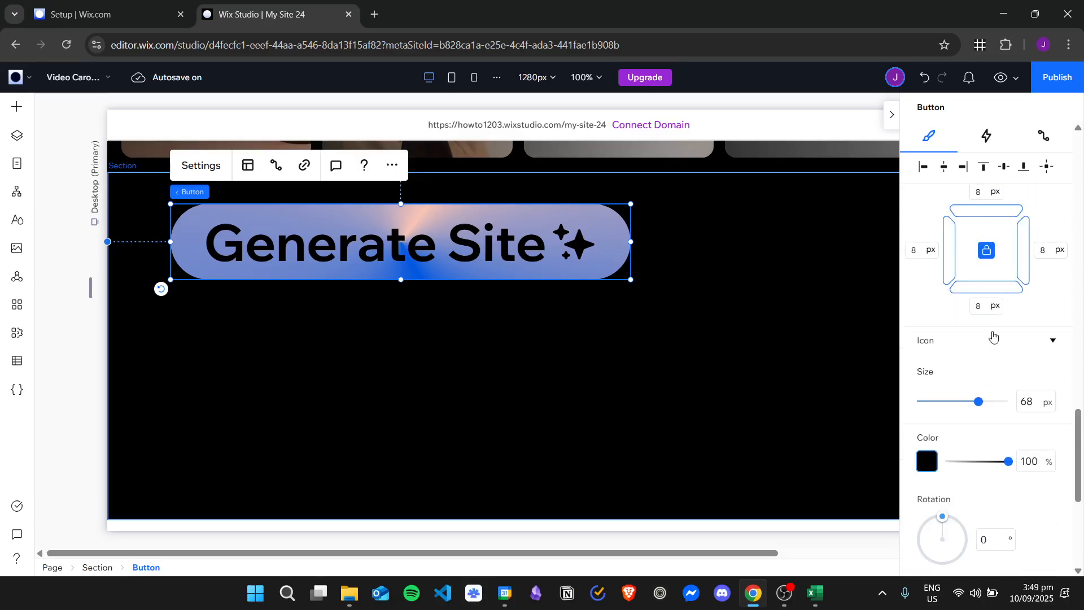
scroll(988, 351, down, 3)
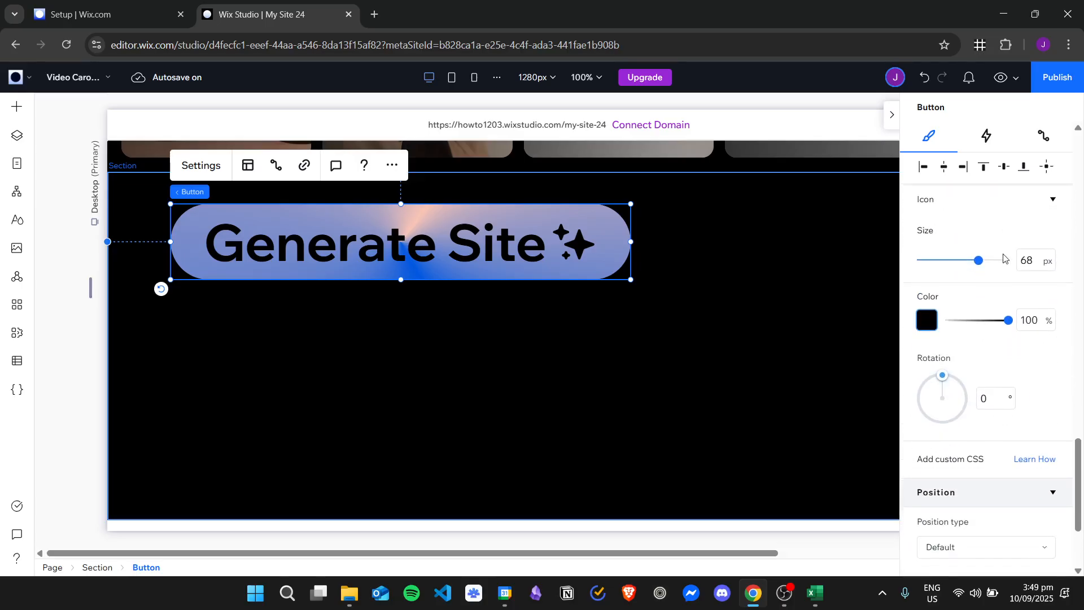
scroll(983, 278, up, 2)
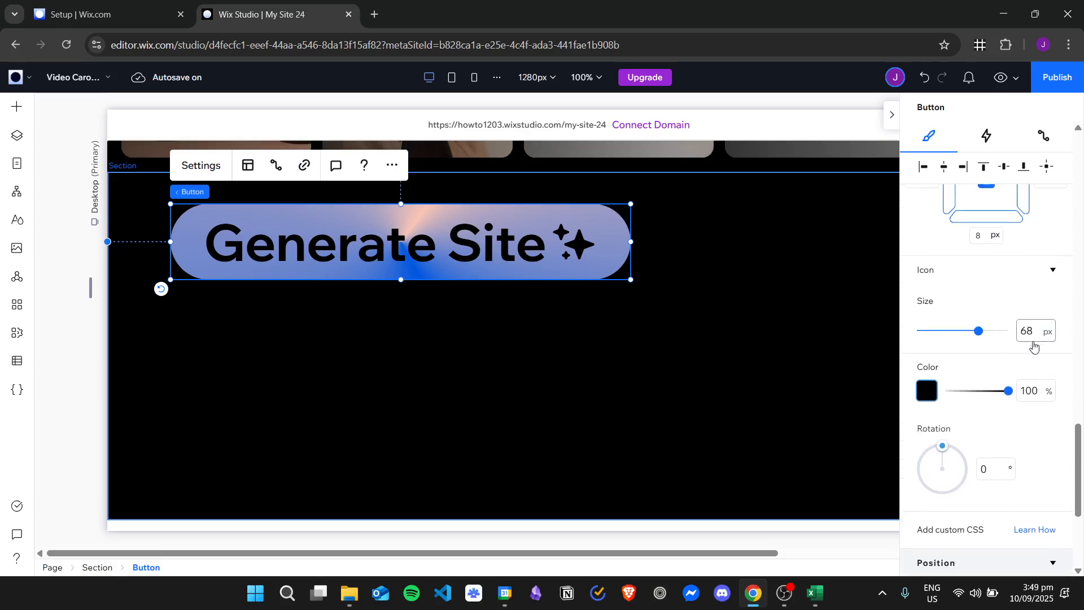
scroll(994, 396, down, 2)
scroll(1010, 429, down, 4)
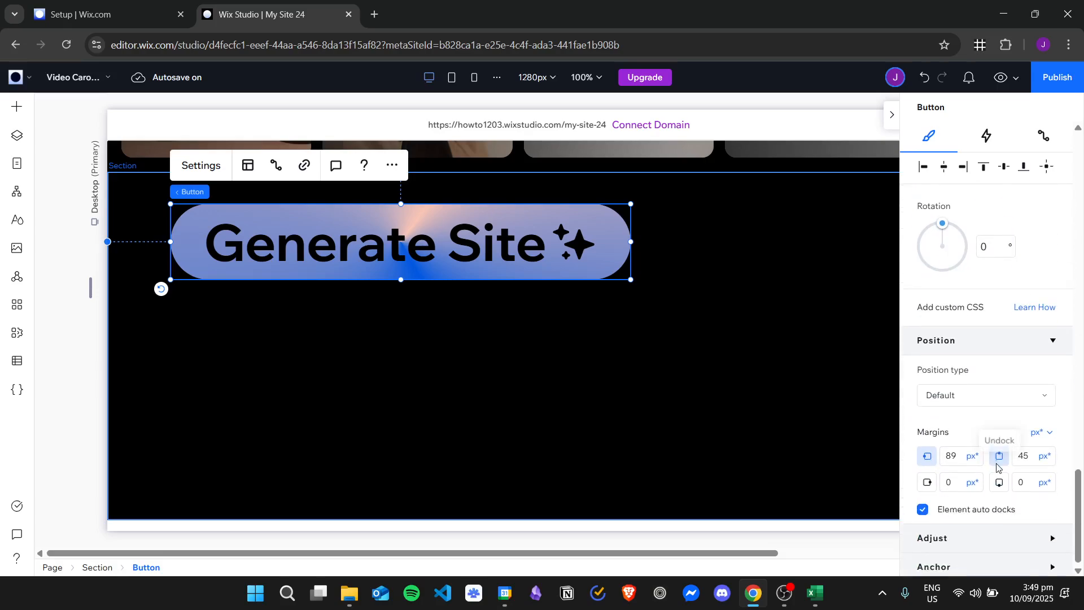
scroll(1021, 378, up, 2)
scroll(1022, 335, up, 4)
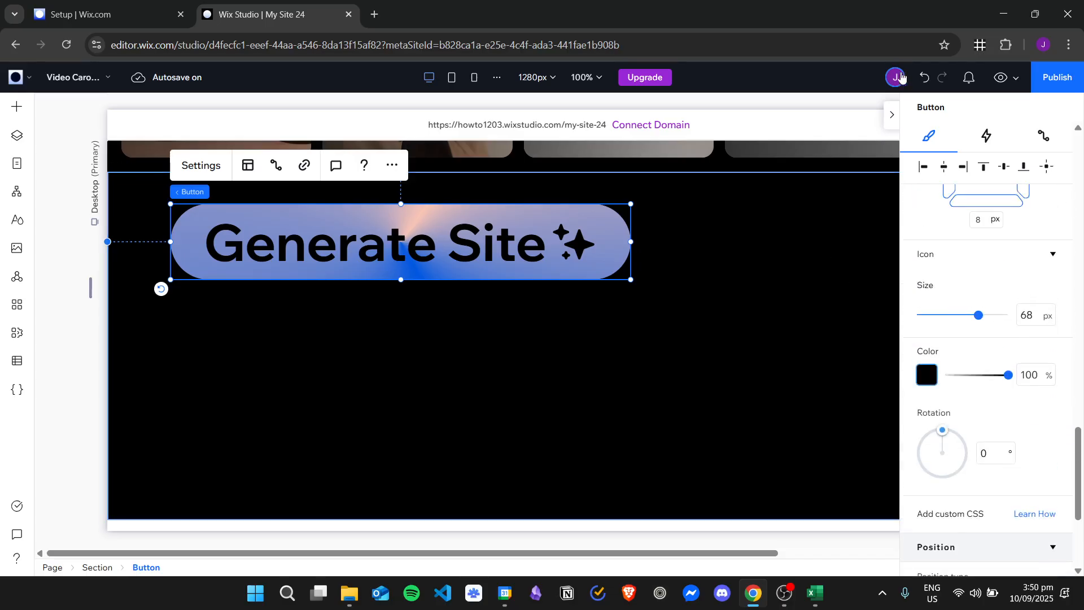
click(889, 115)
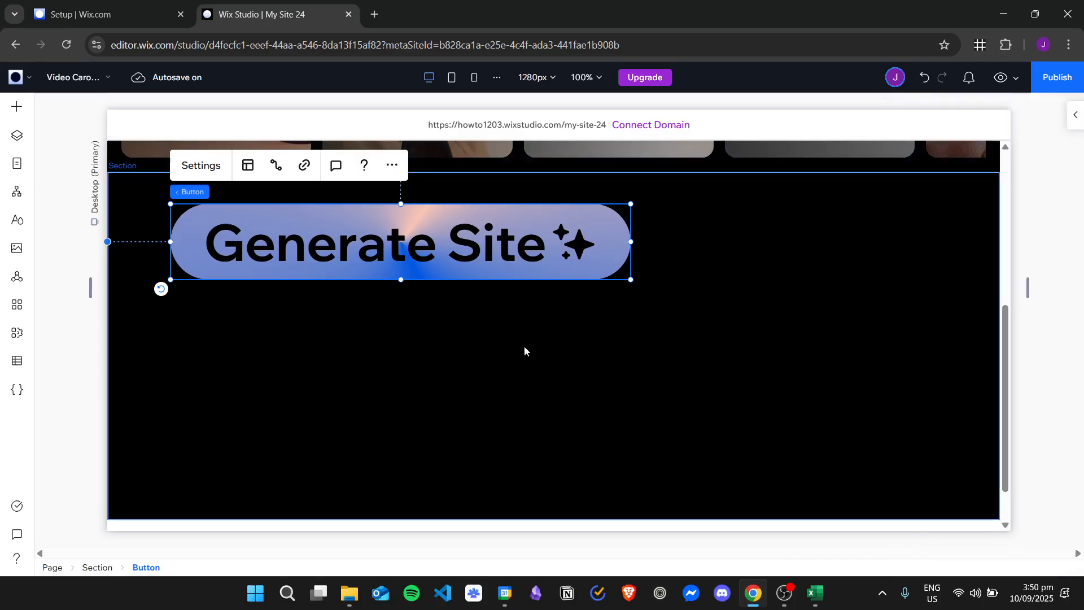
- Add the Contact animated button below the Generate Site button, at about X 204, Y 232 and about 289 × 85 px
click(18, 106)
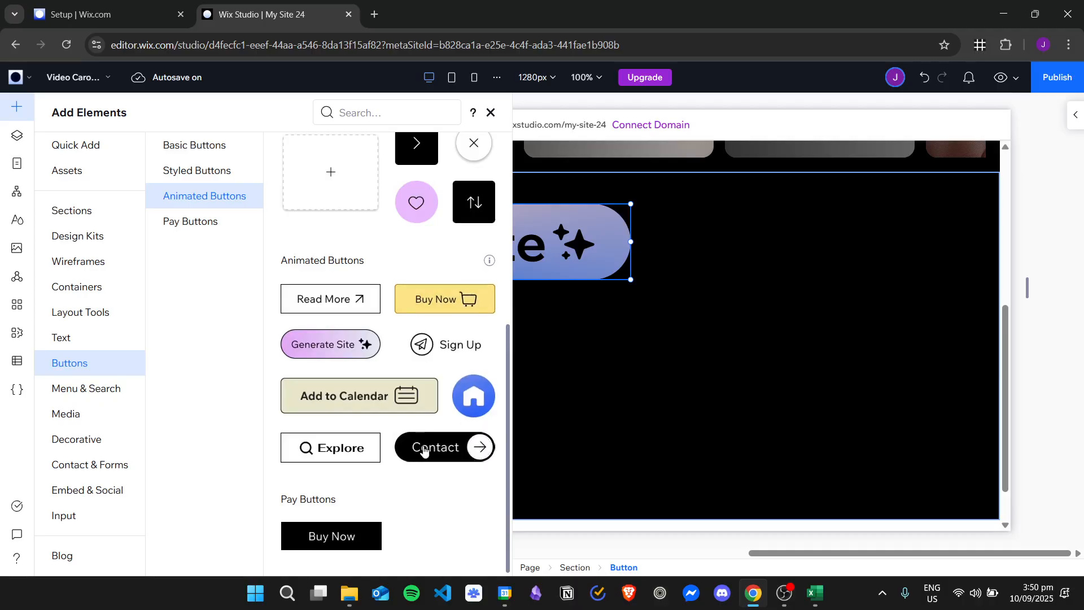
drag(425, 450, 707, 370)
drag(697, 334, 450, 406)
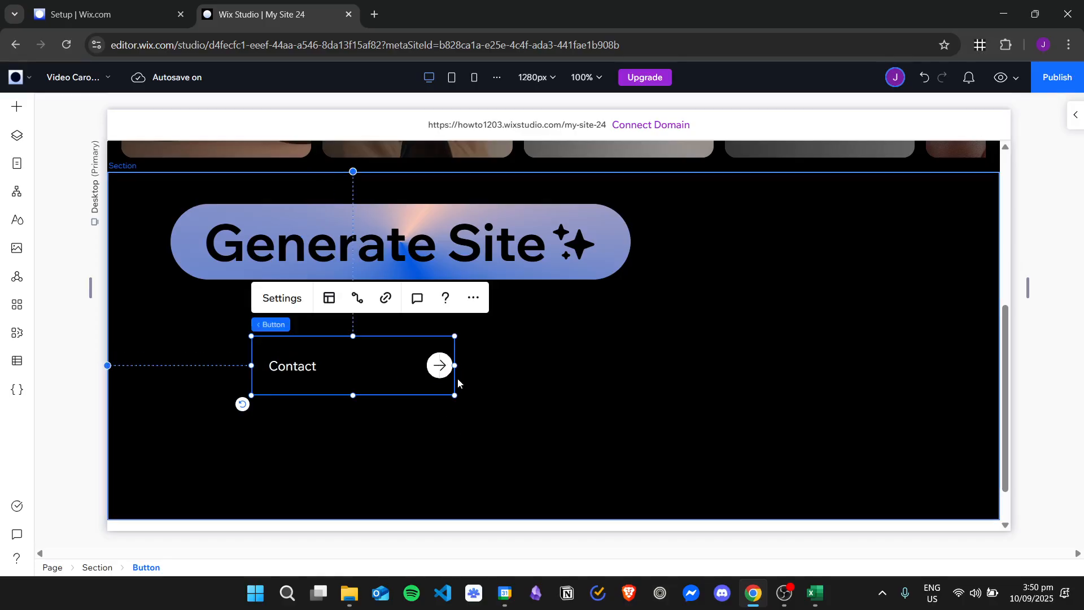
- Set the Contact button's Regular background fill to the white theme color #FFFFFF
click(1073, 120)
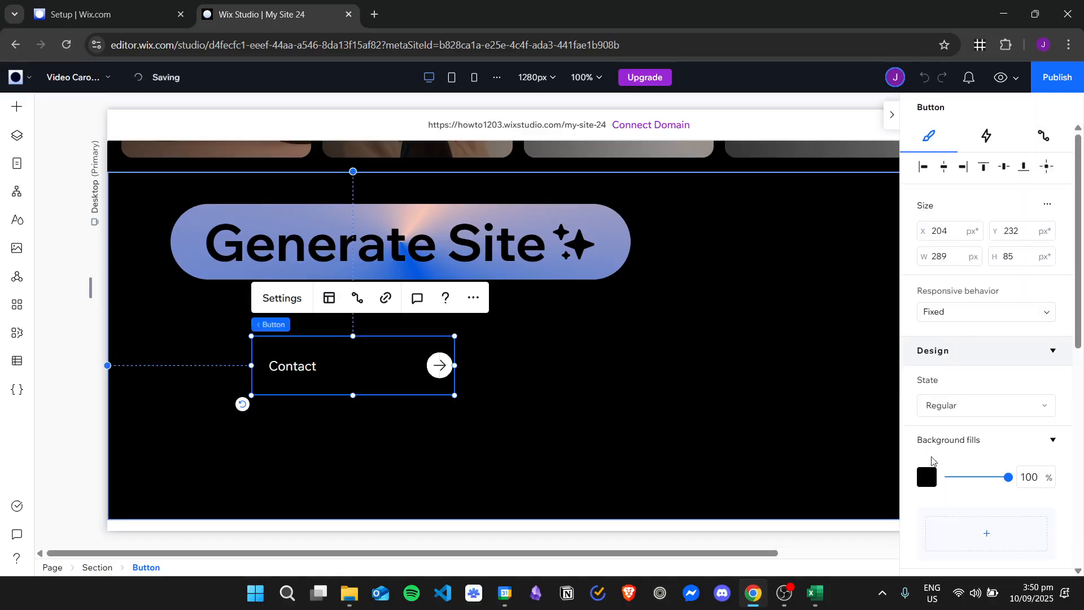
click(925, 475)
click(940, 392)
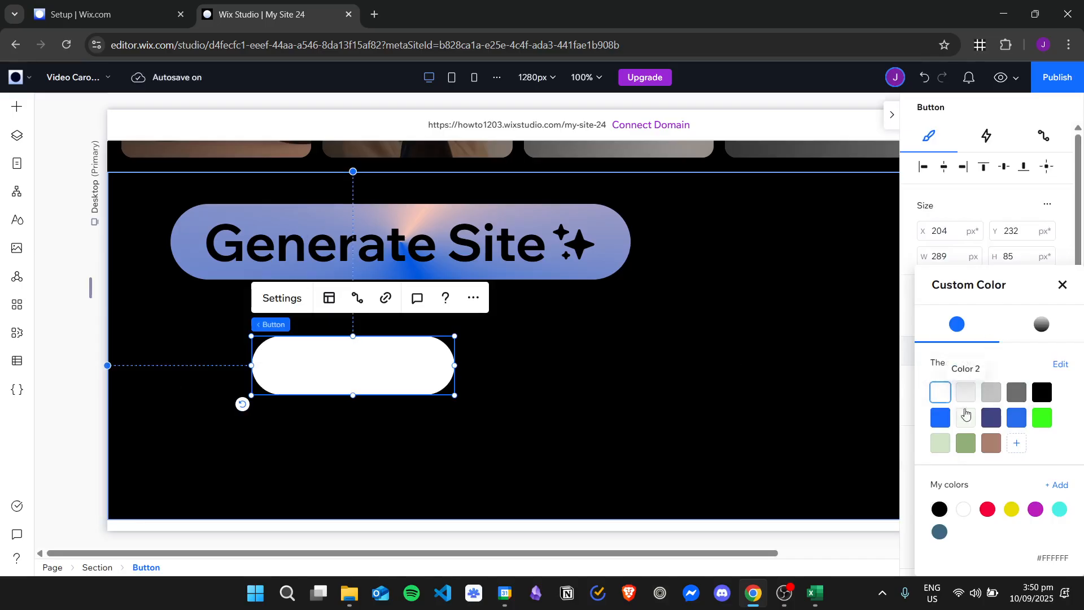
click(1064, 284)
- Set the Contact button's text color to black, #000000
scroll(977, 384, down, 5)
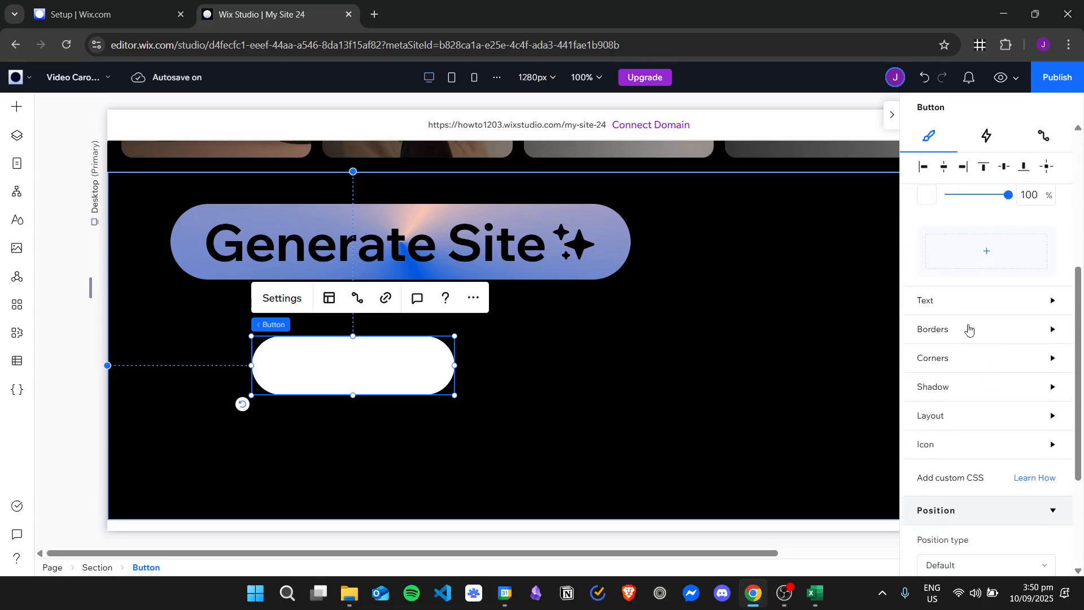
click(953, 310)
scroll(960, 373, down, 4)
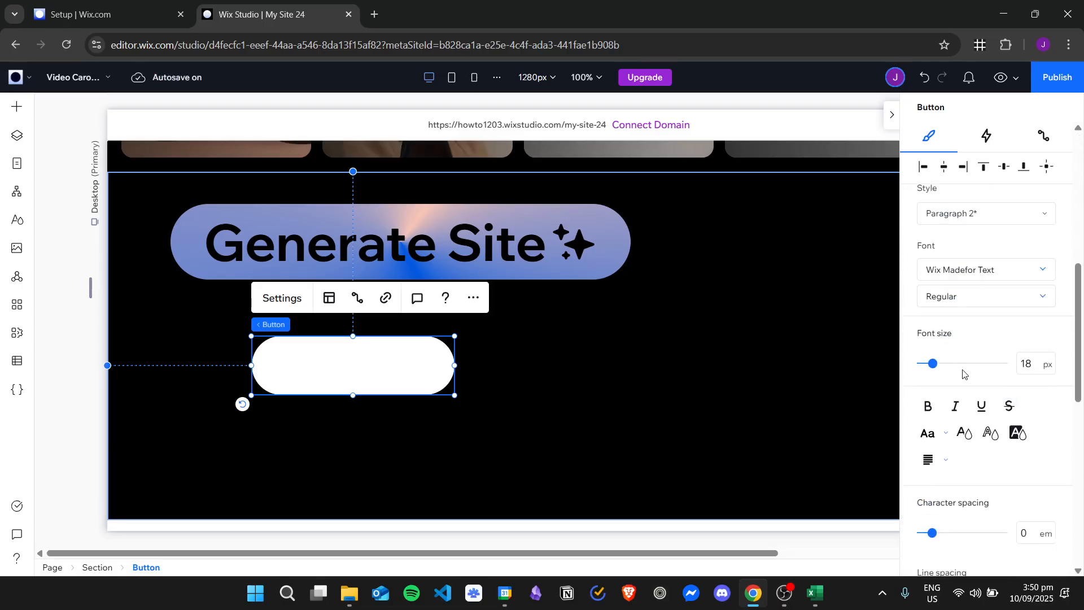
scroll(988, 316, up, 1)
click(964, 434)
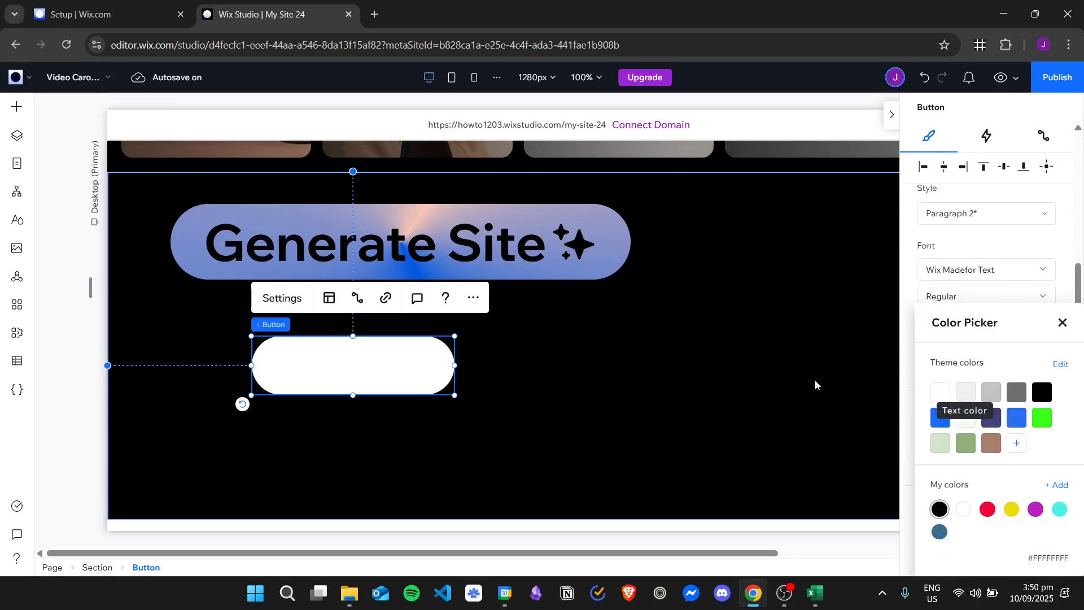
click(939, 509)
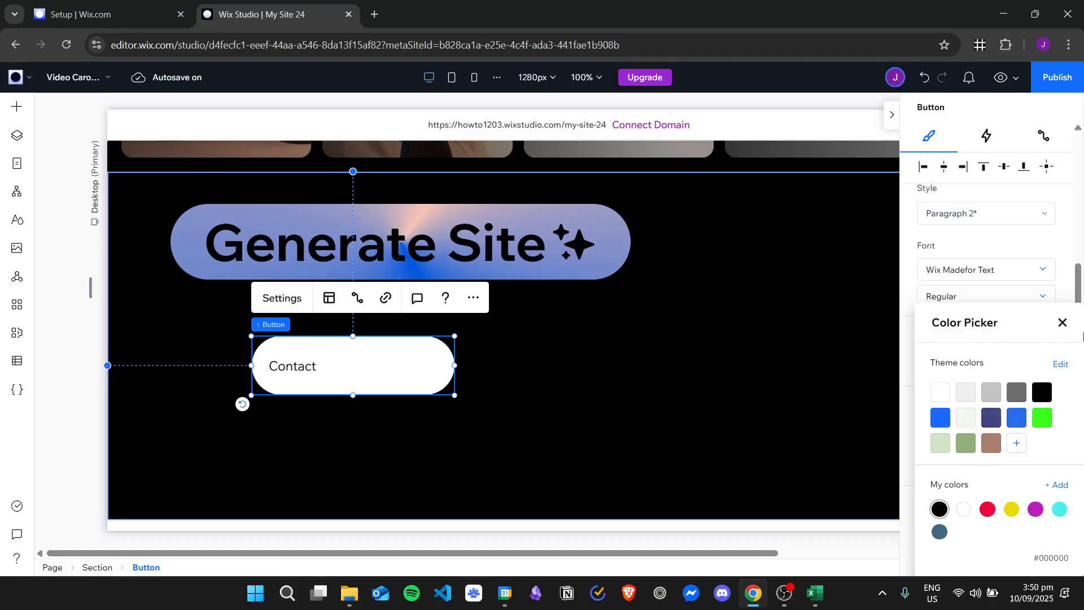
click(1062, 323)
- Set the Contact button's icon color to the black theme color #000000
scroll(963, 407, down, 3)
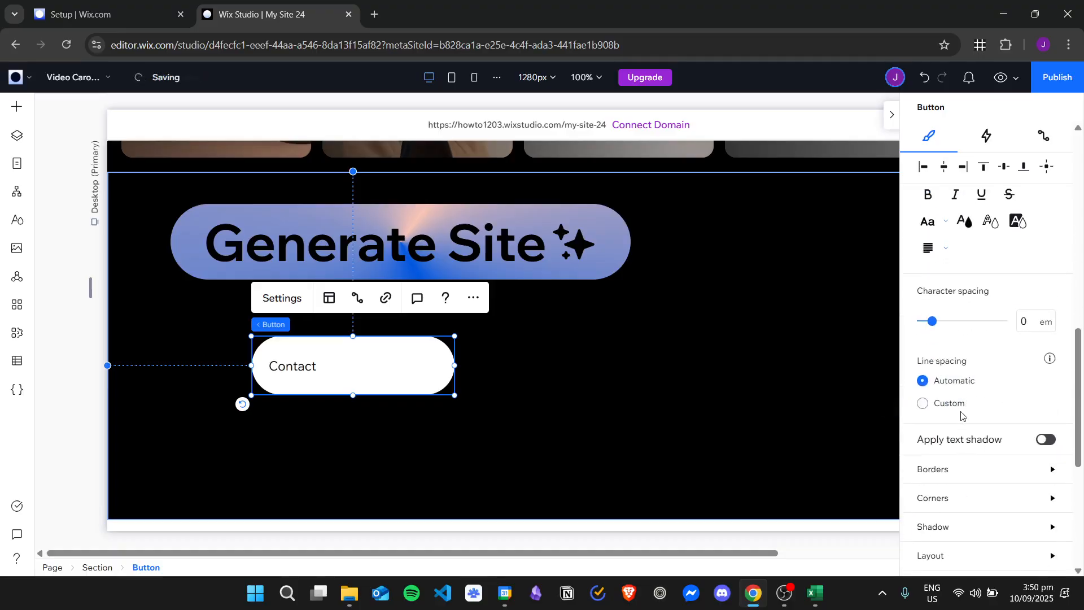
scroll(960, 418, down, 2)
click(955, 444)
scroll(988, 361, down, 3)
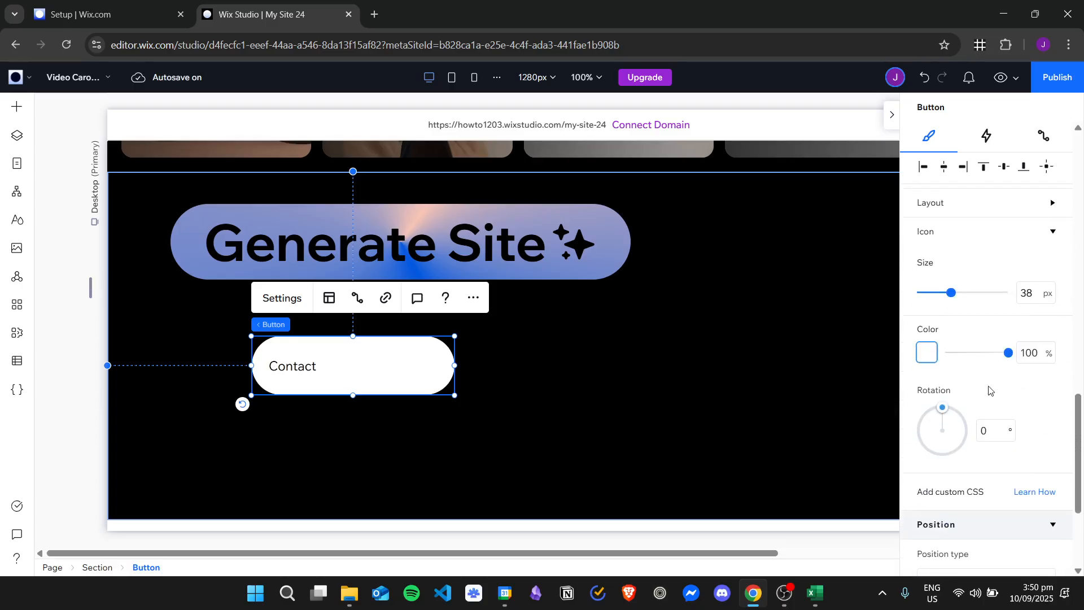
click(926, 354)
click(1043, 392)
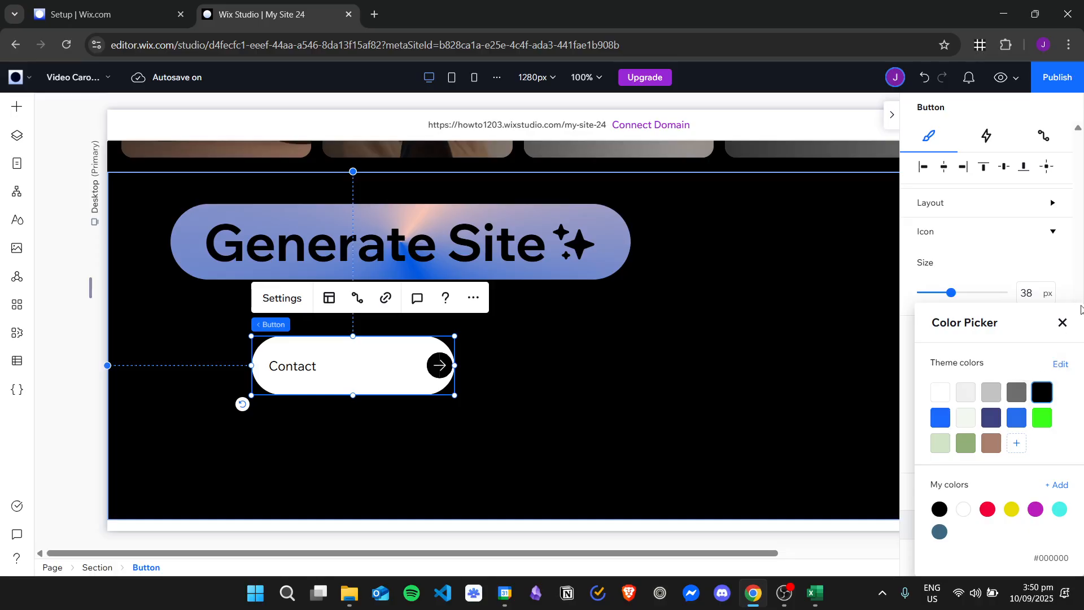
click(1062, 322)
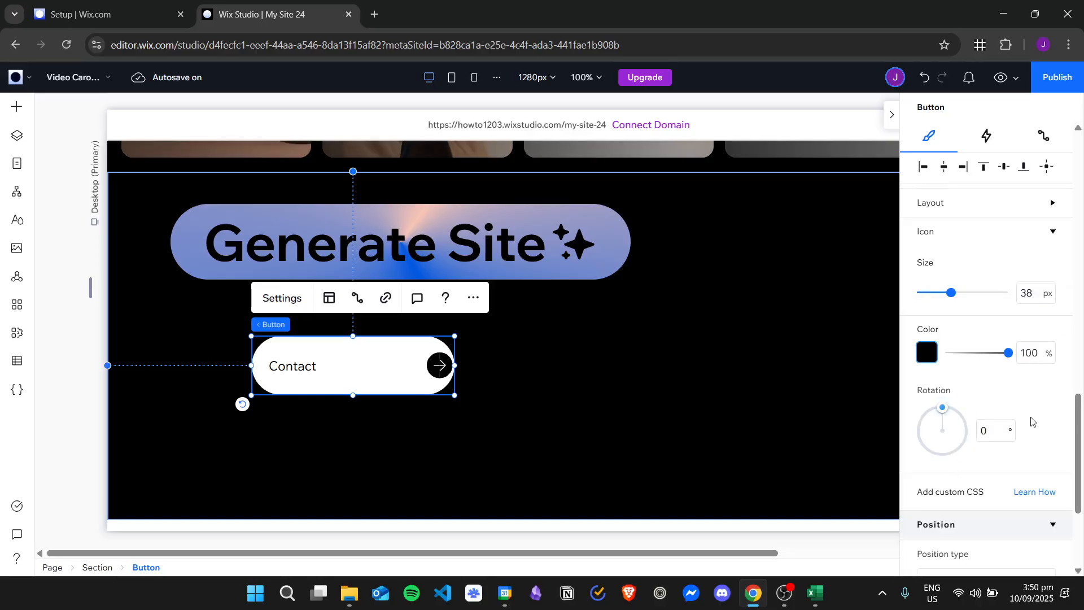
- Increase the Contact button's font size to 50 px
scroll(1006, 339, up, 6)
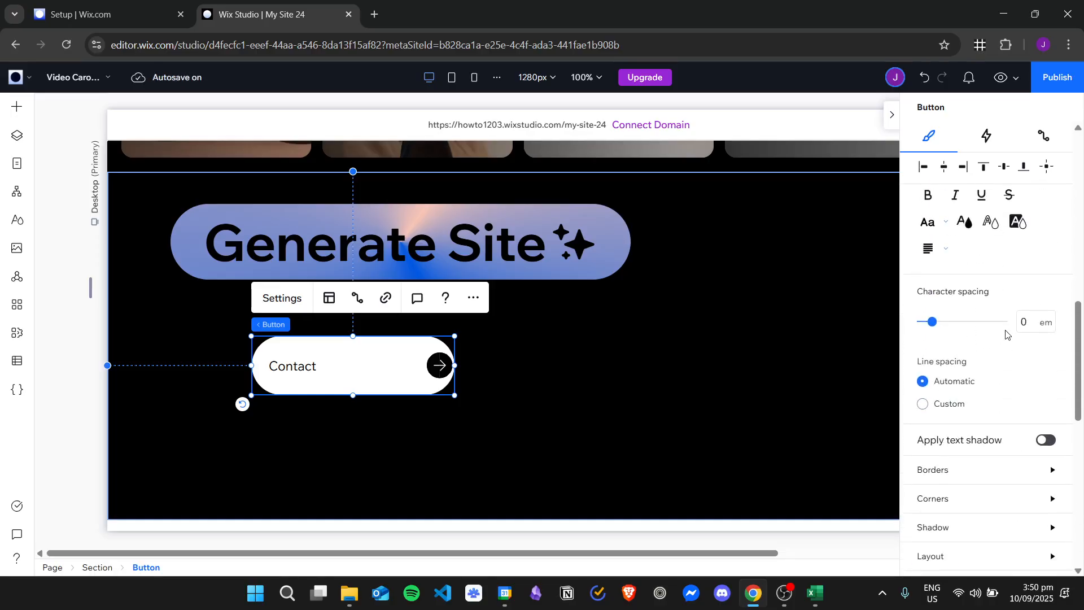
scroll(1006, 342, up, 5)
drag(935, 438, 962, 439)
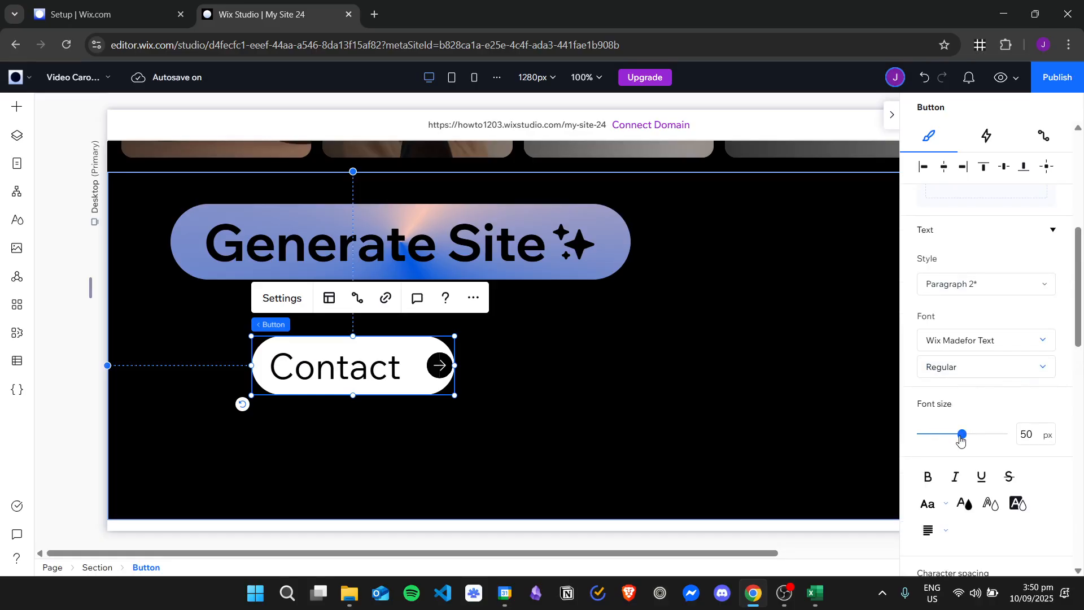
- Increase the Contact button's icon size to 59 px
scroll(938, 416, down, 8)
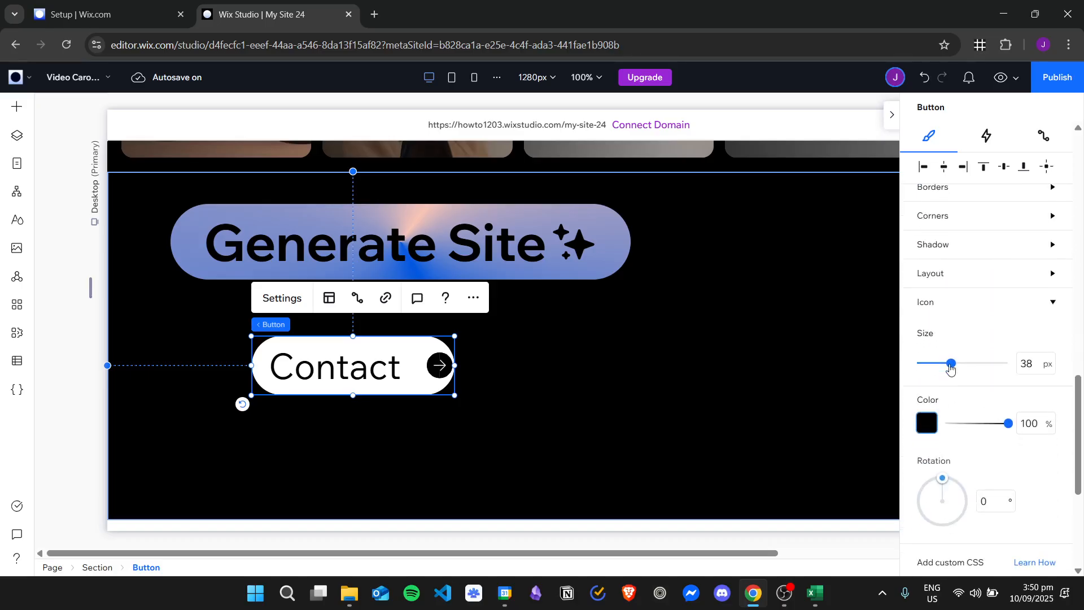
drag(951, 365, 971, 365)
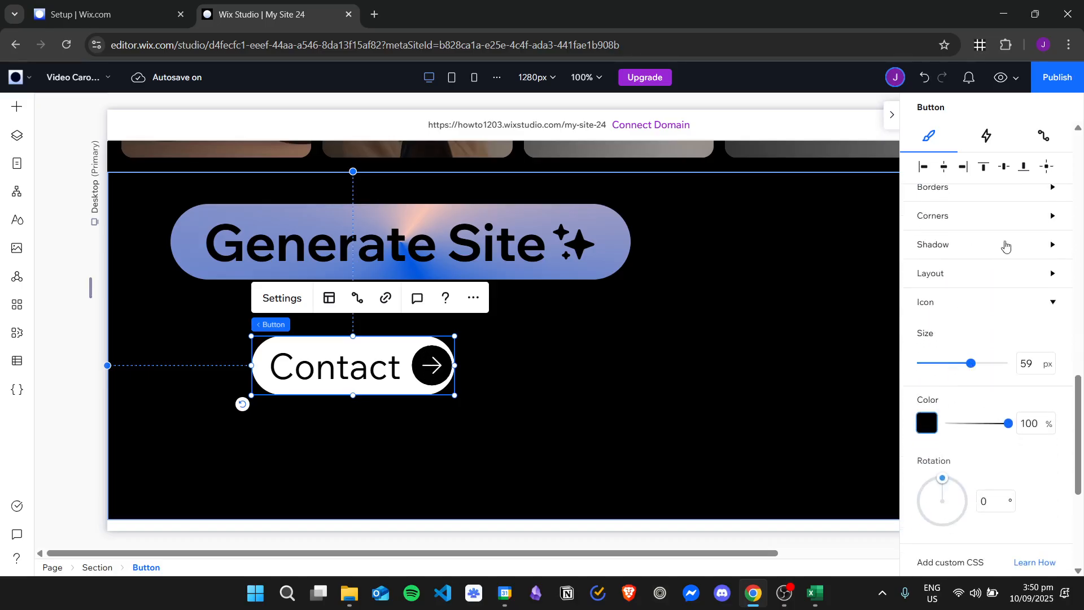
- Set the Contact button's Hover background fill to the dark gray theme color #6E6E6E
scroll(999, 339, up, 10)
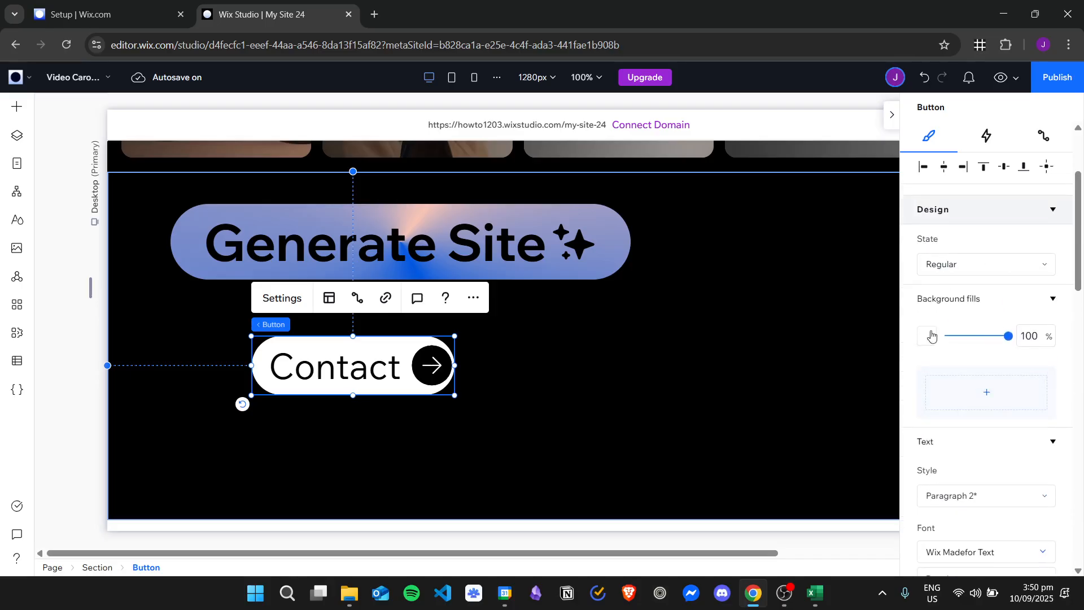
click(959, 265)
click(955, 291)
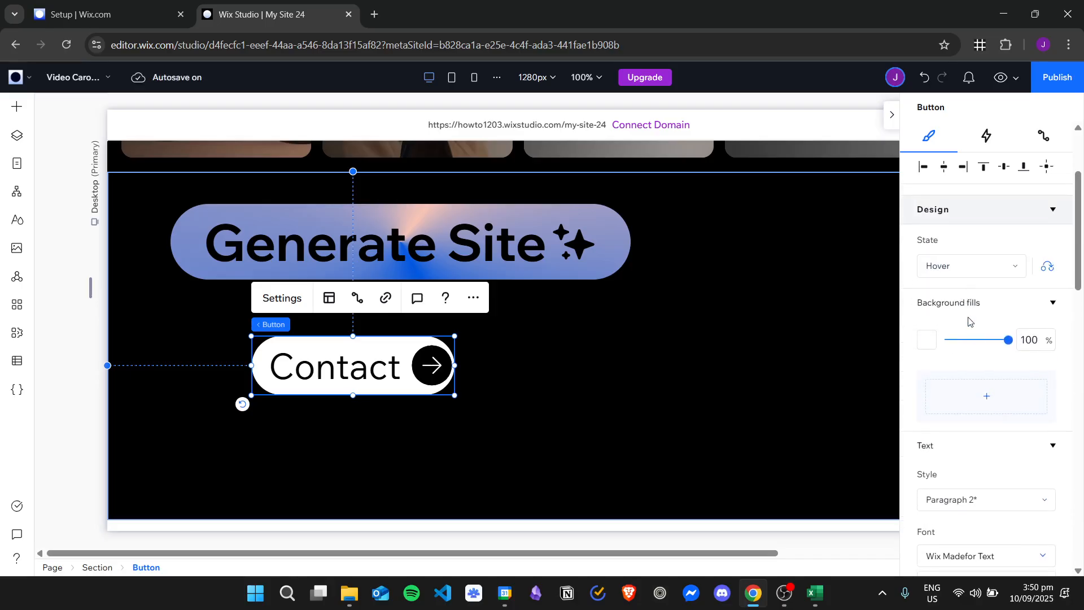
click(927, 341)
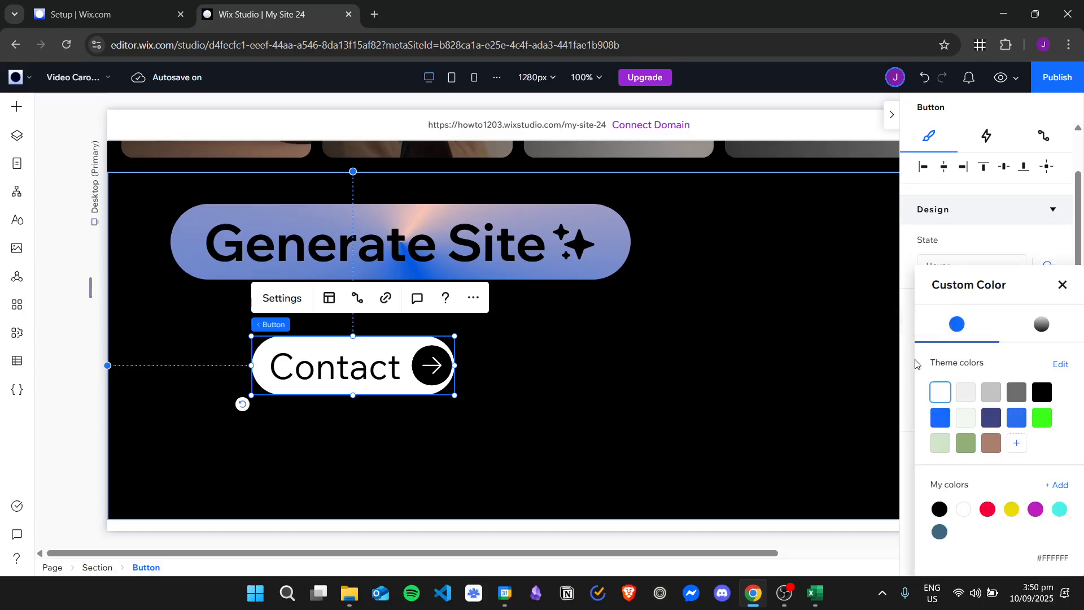
click(1016, 392)
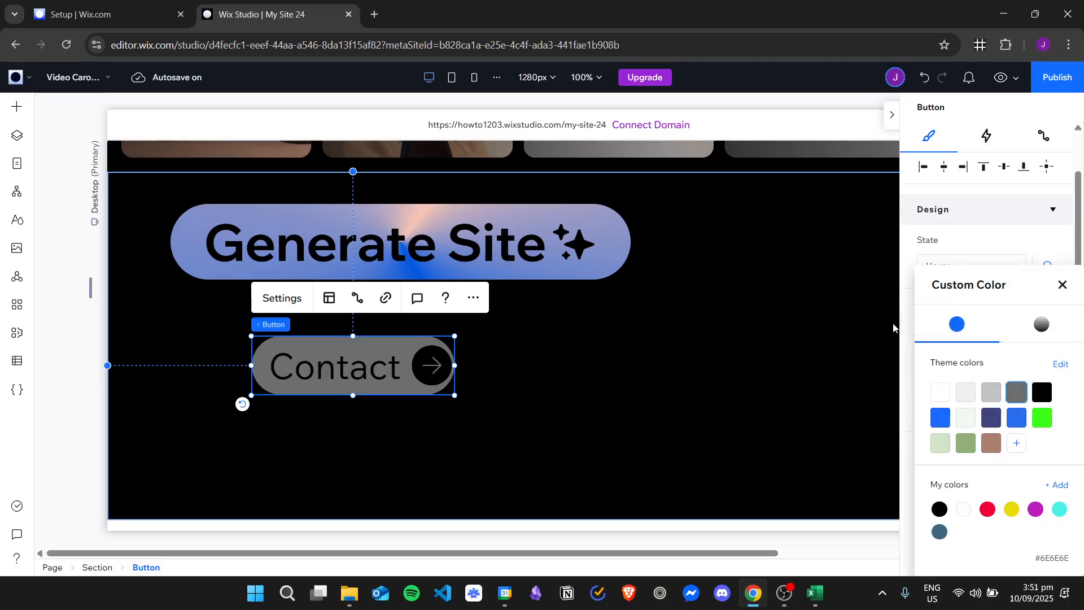
click(1062, 286)
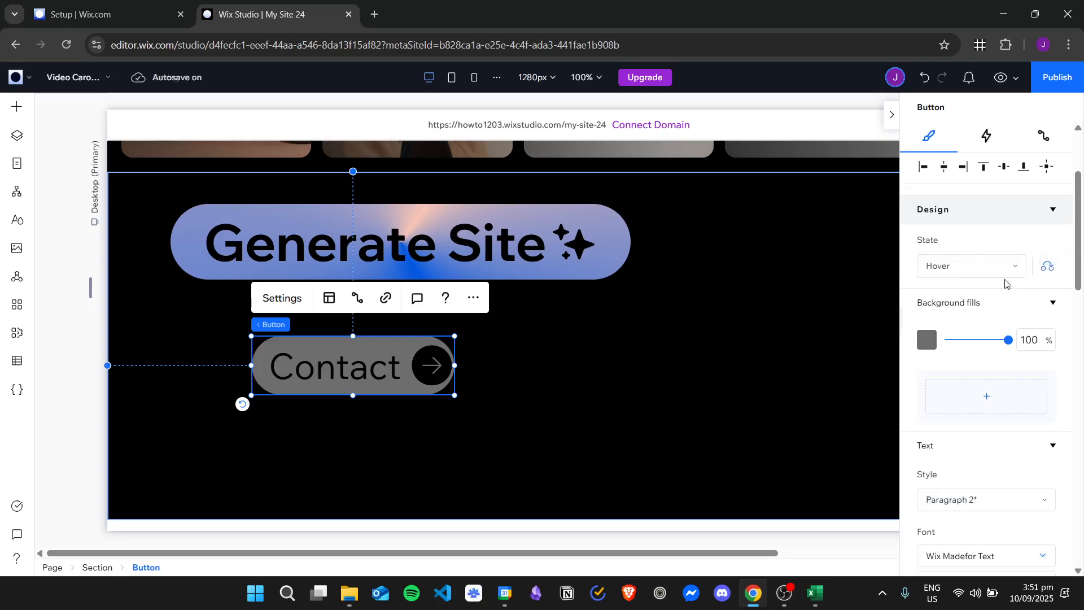
- Compare the Contact button's Regular and Hover state designs, ending on the Regular state
click(969, 276)
click(949, 239)
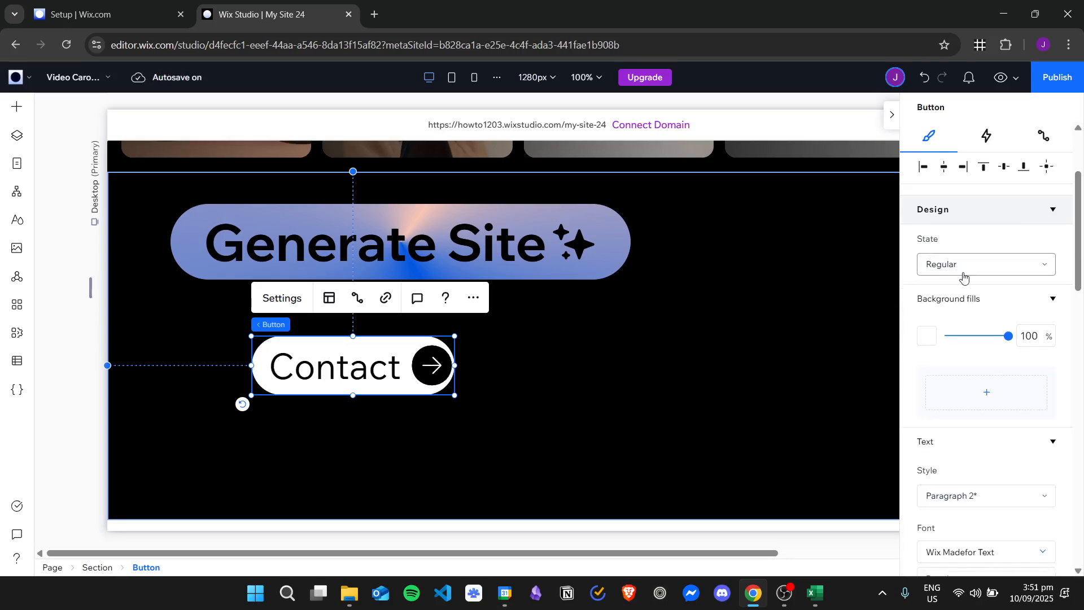
click(963, 278)
click(968, 293)
click(970, 265)
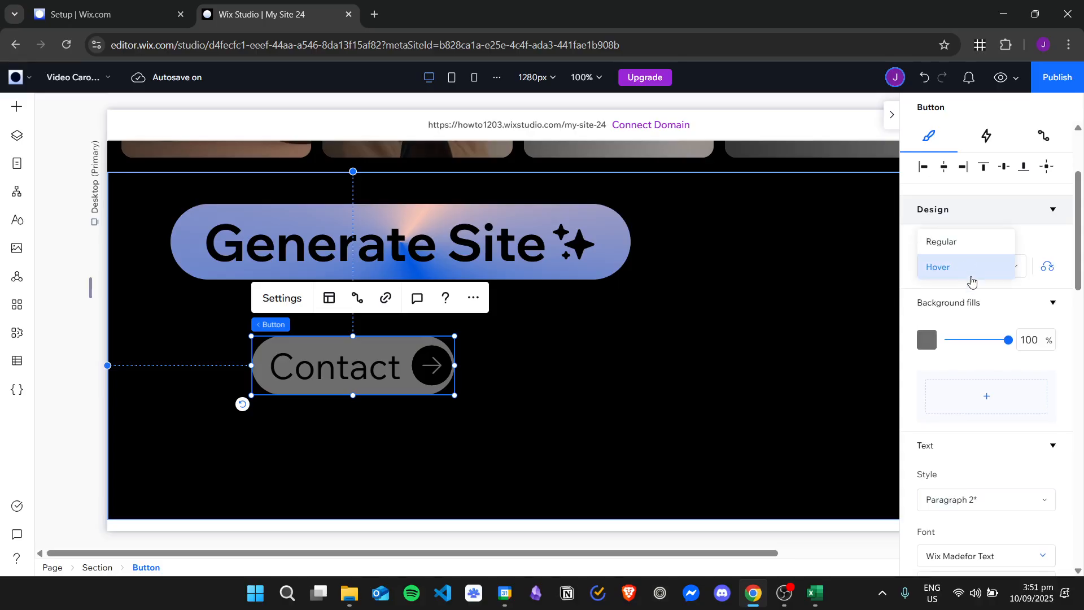
click(961, 241)
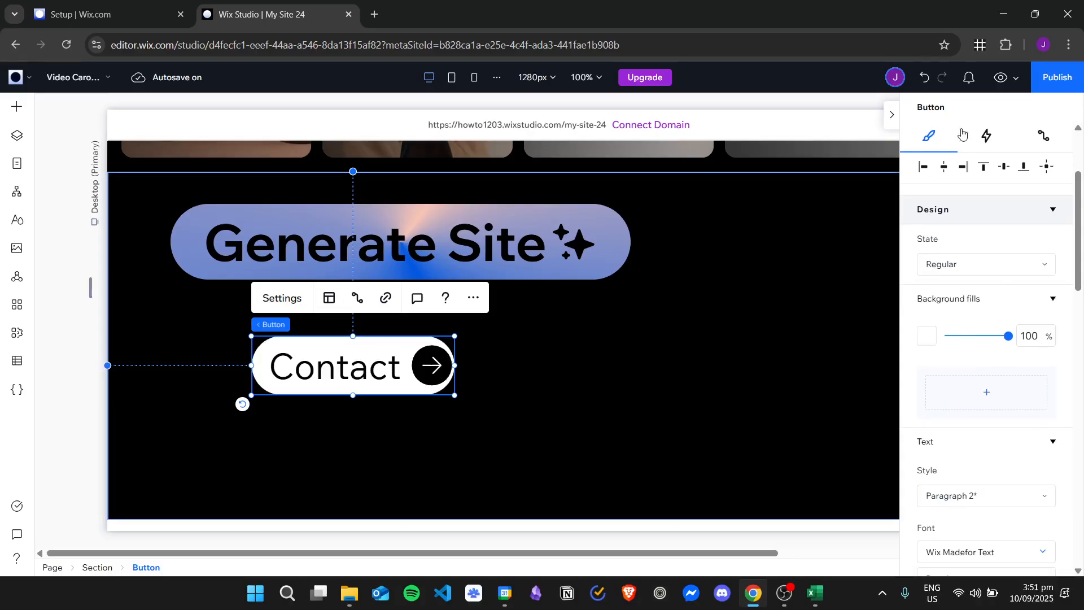
- Preview the page to check both buttons, dismiss the publish prompt and return to editing the Contact button
key(ctrl+shift+p)
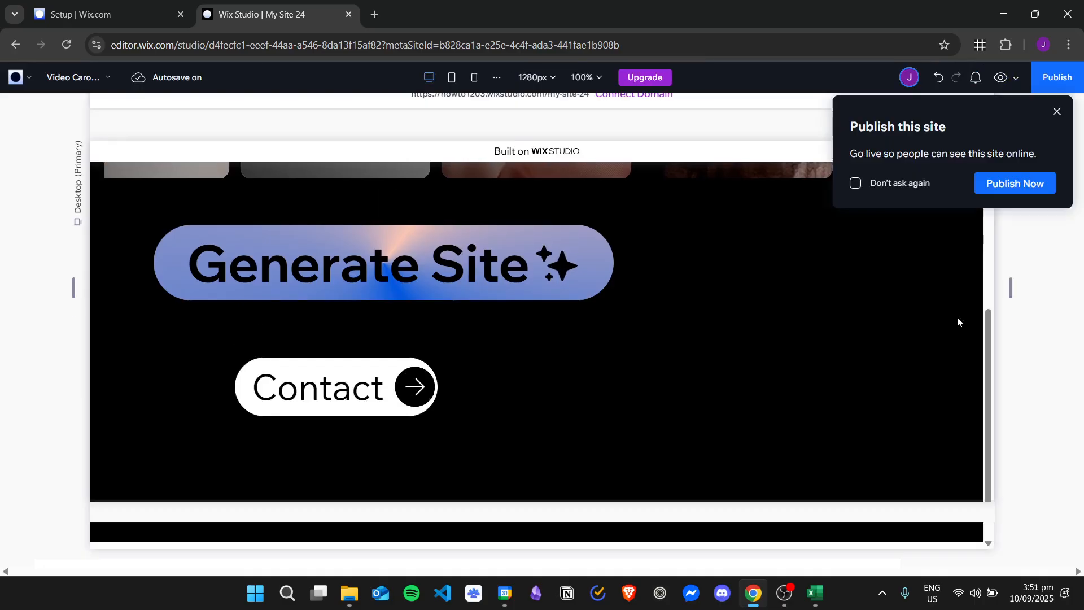
click(1056, 112)
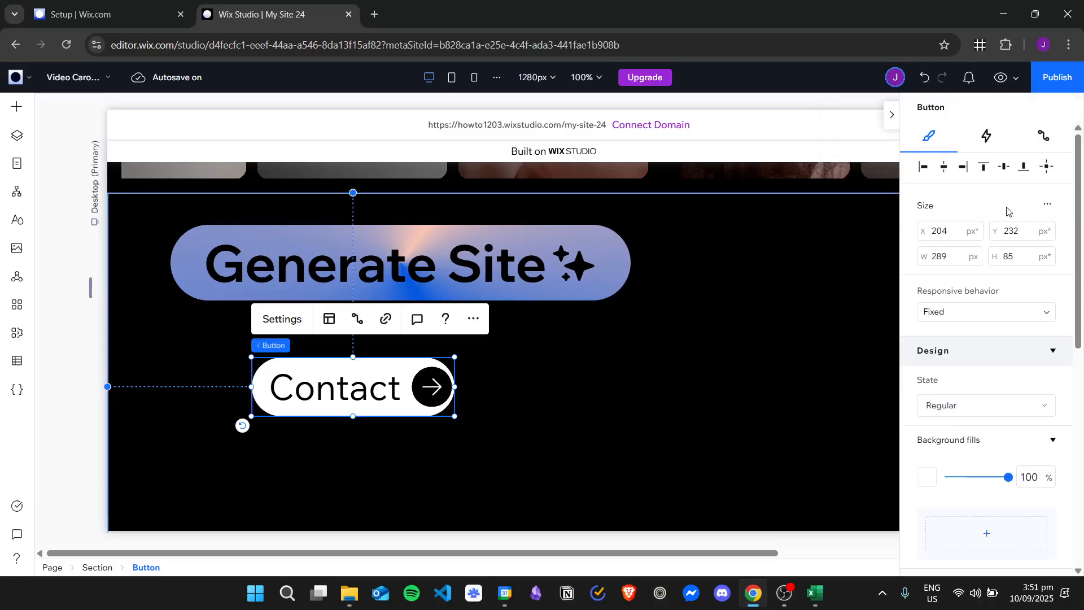
scroll(988, 390, down, 6)
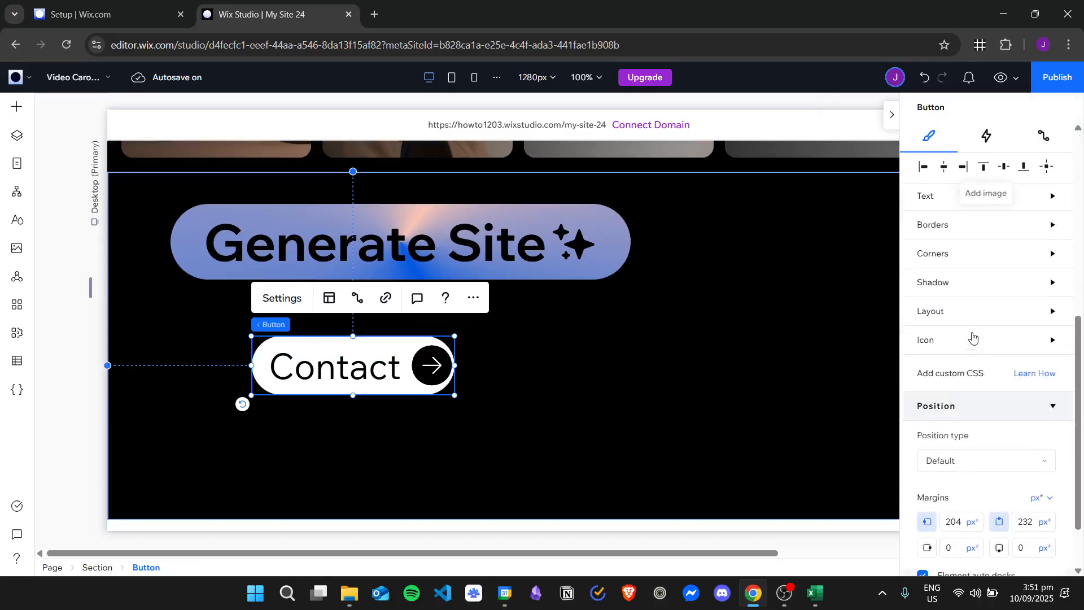
scroll(1023, 422, up, 3)
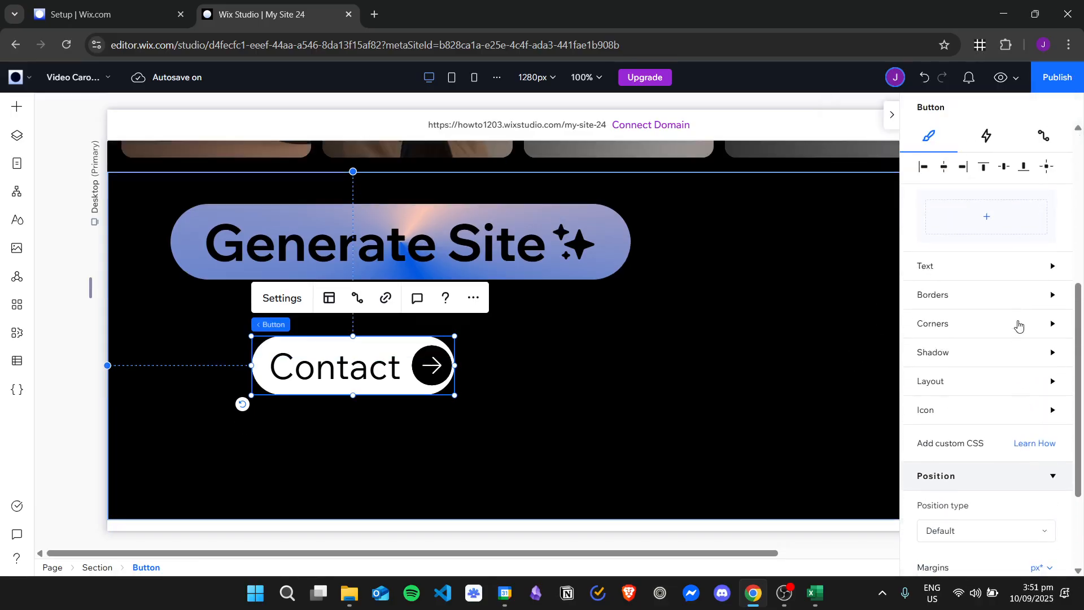
scroll(1019, 326, up, 6)
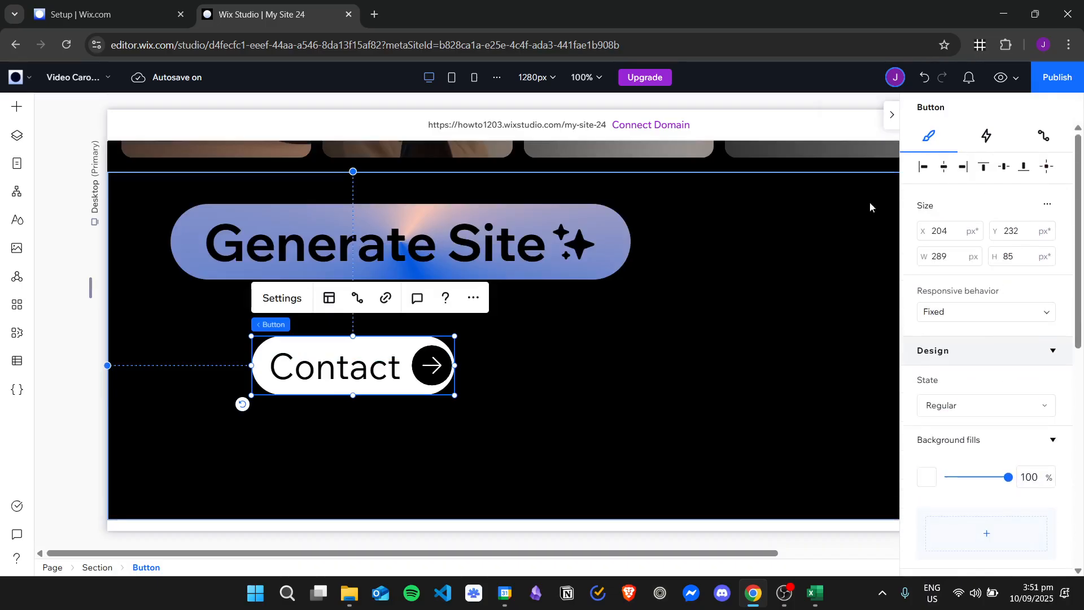